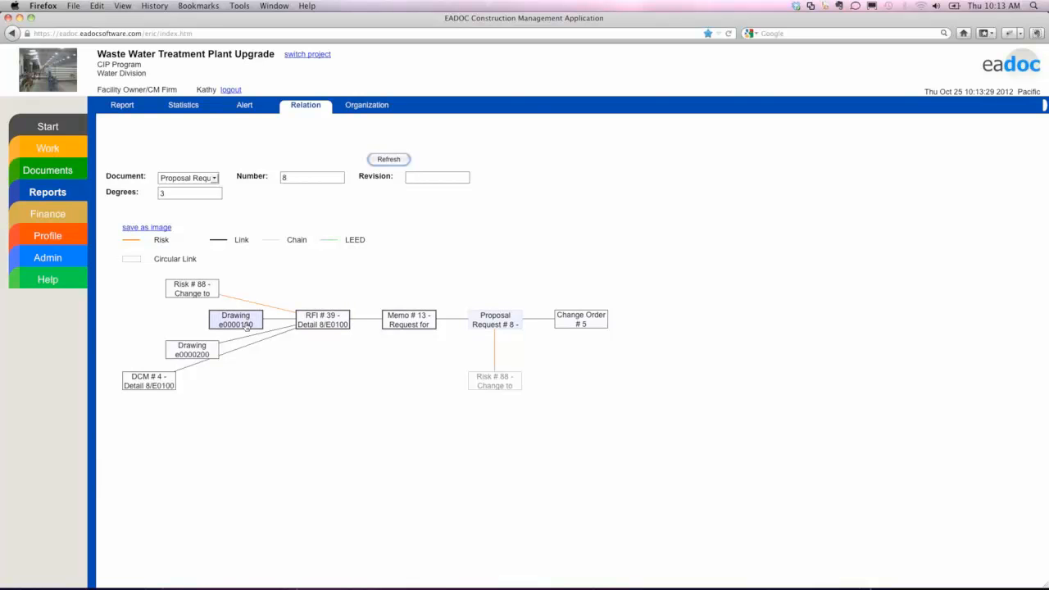
- Open RFI # 39 from the relation diagram and start a new RFI linked to electrical drawing e0000500
left_click(321, 325)
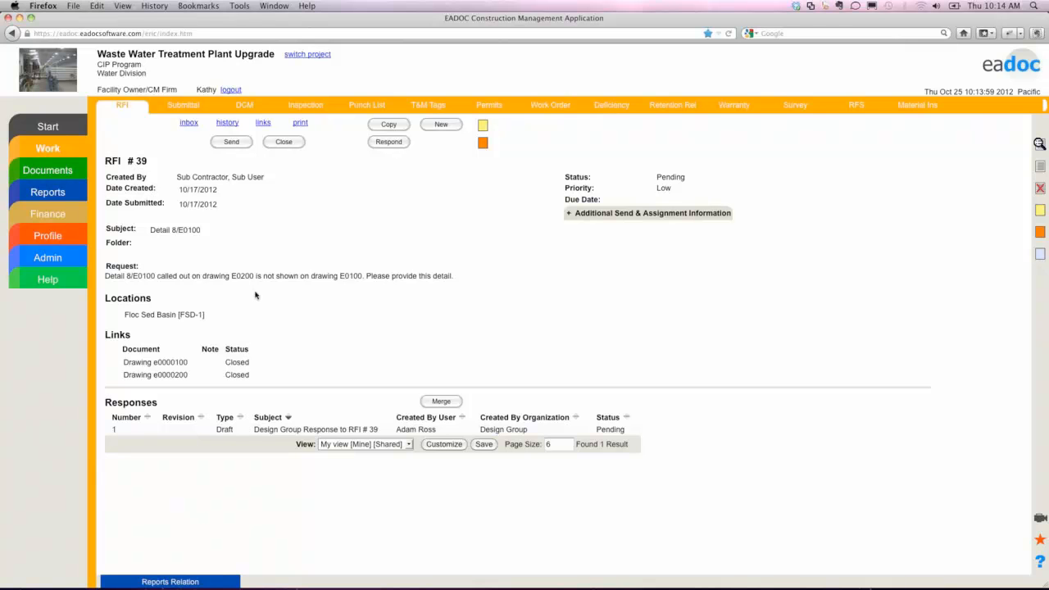
left_click(441, 125)
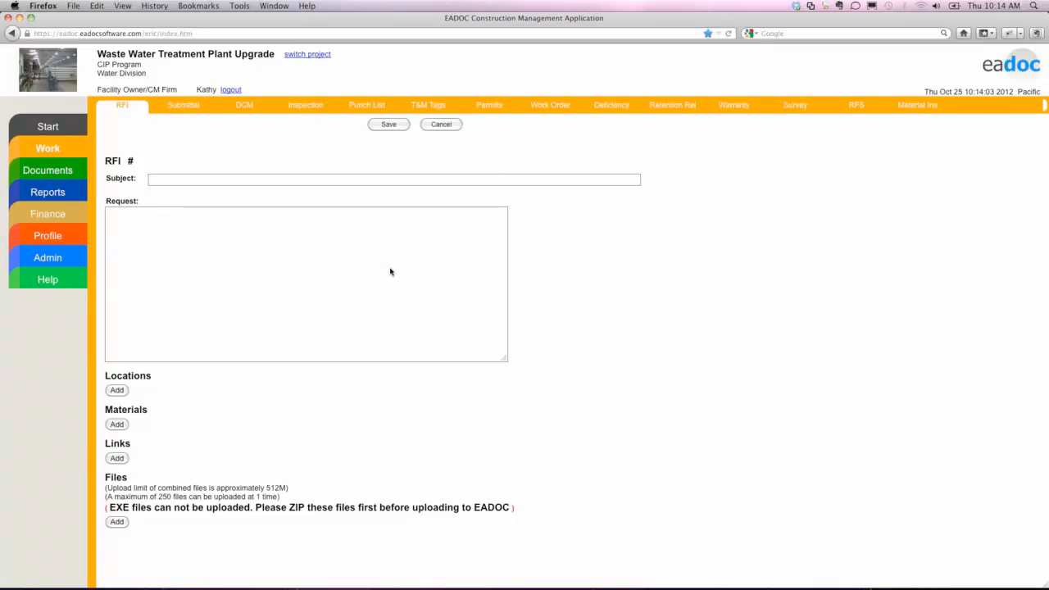
left_click(119, 462)
left_click(180, 461)
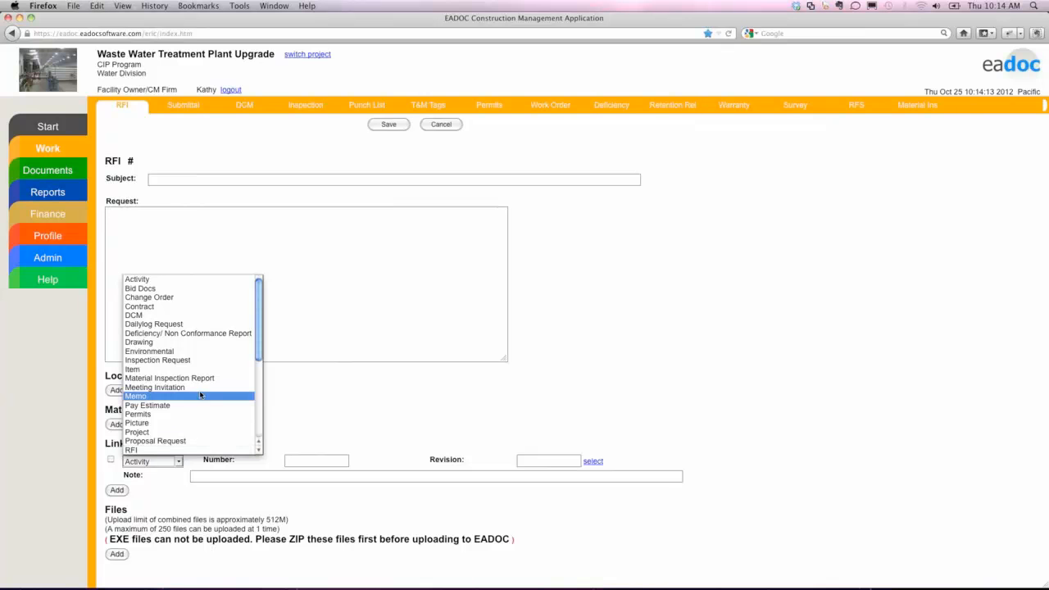
scroll(200, 394, "down", 1)
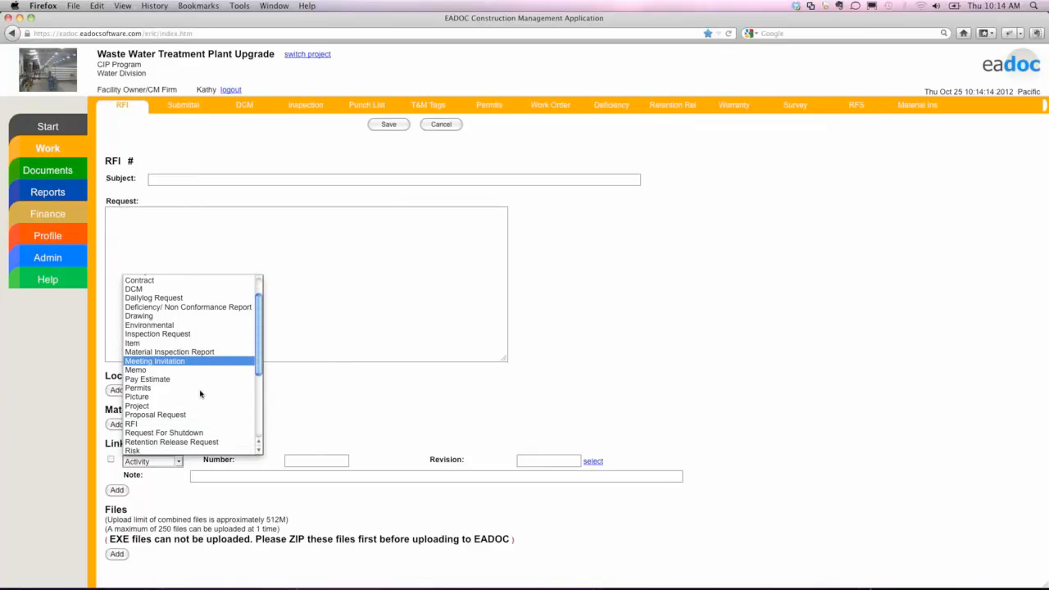
left_click(179, 317)
left_click(593, 461)
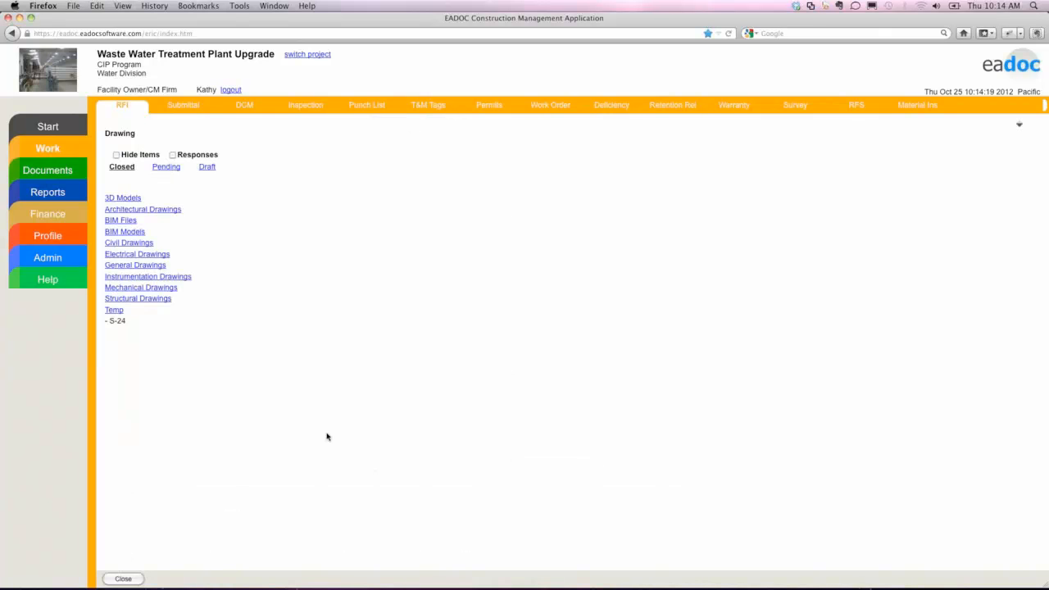
left_click(130, 254)
left_click(127, 278)
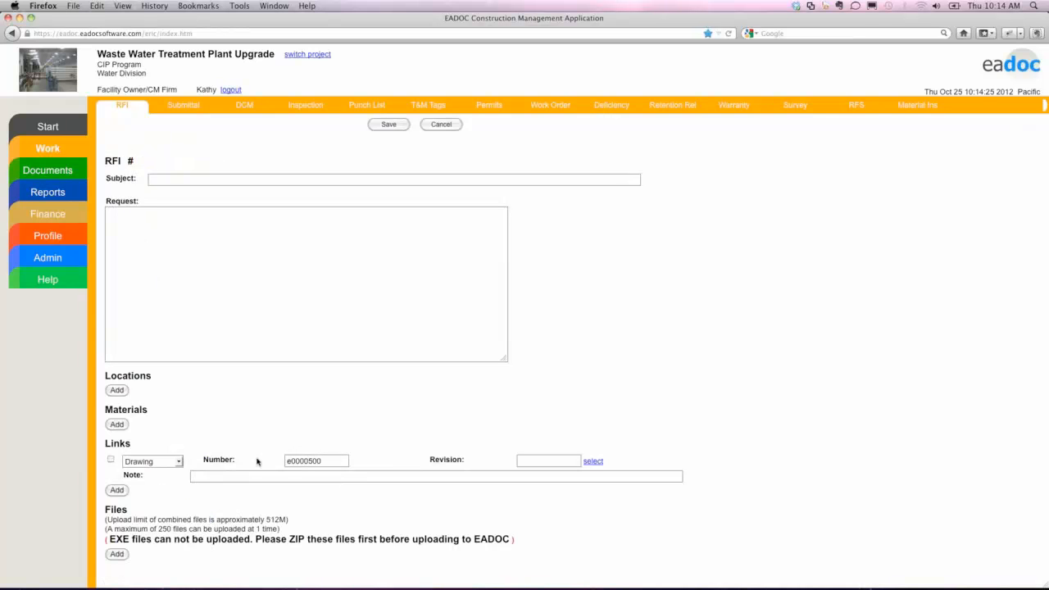
left_click(191, 296)
type("e00005001")
left_click_drag(147, 214, 105, 213)
key("BackSpace")
- Add the material Backup Generator [Gen-102] to the new RFI
left_click(126, 426)
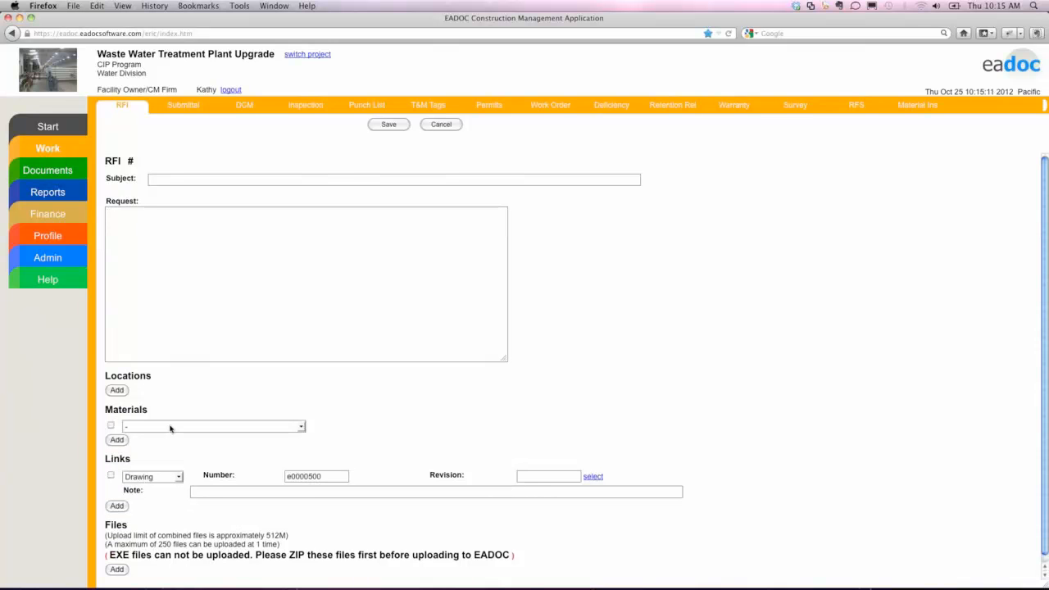
left_click(170, 426)
left_click(172, 465)
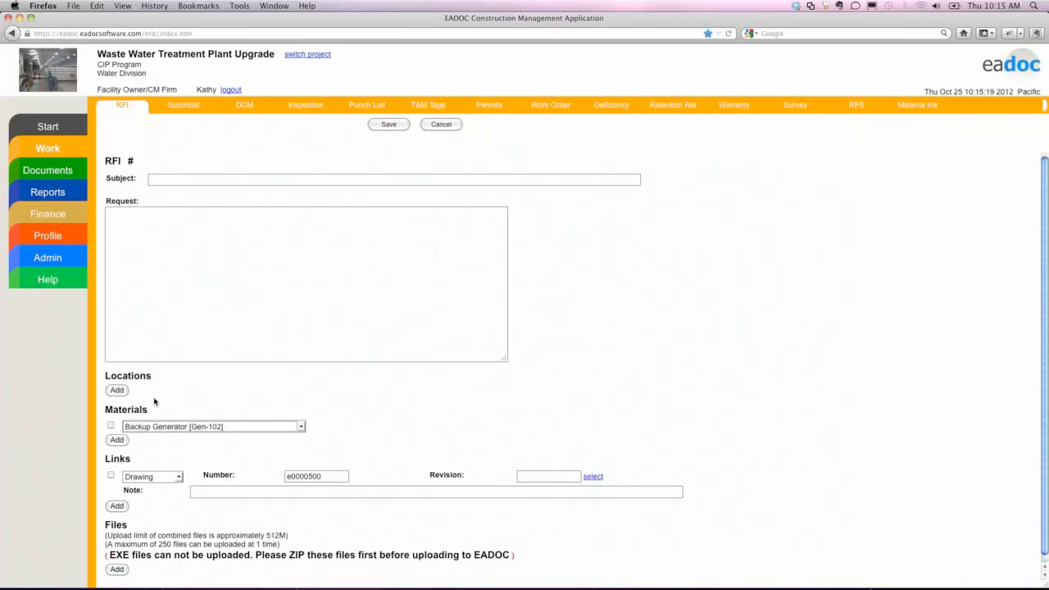
- Add the location Collection Tunnel, Tunnel Segment 1, to the new RFI and discard the draft without saving
left_click(120, 391)
left_click(179, 394)
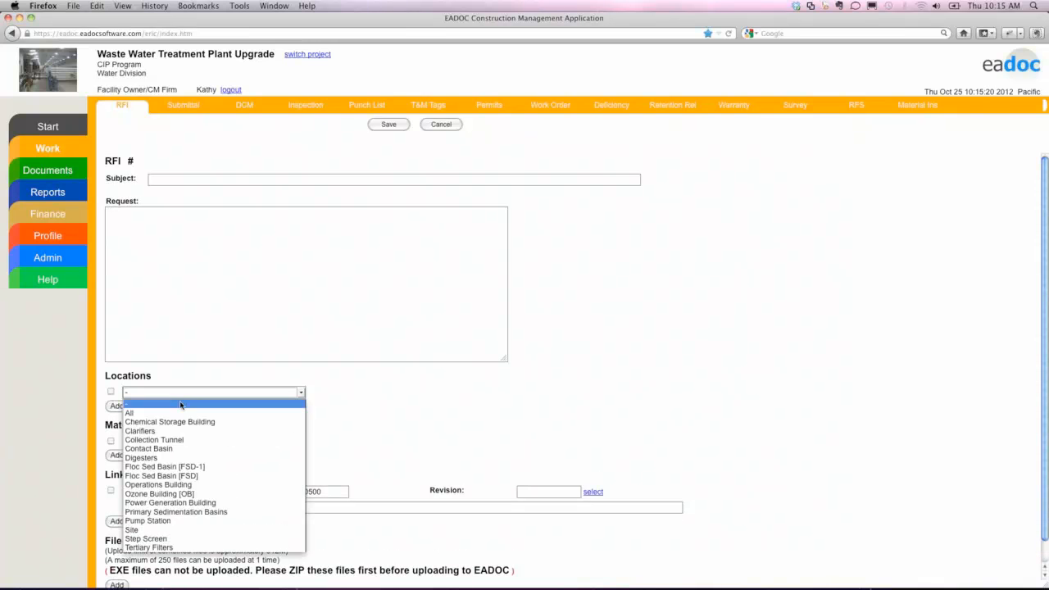
left_click(187, 440)
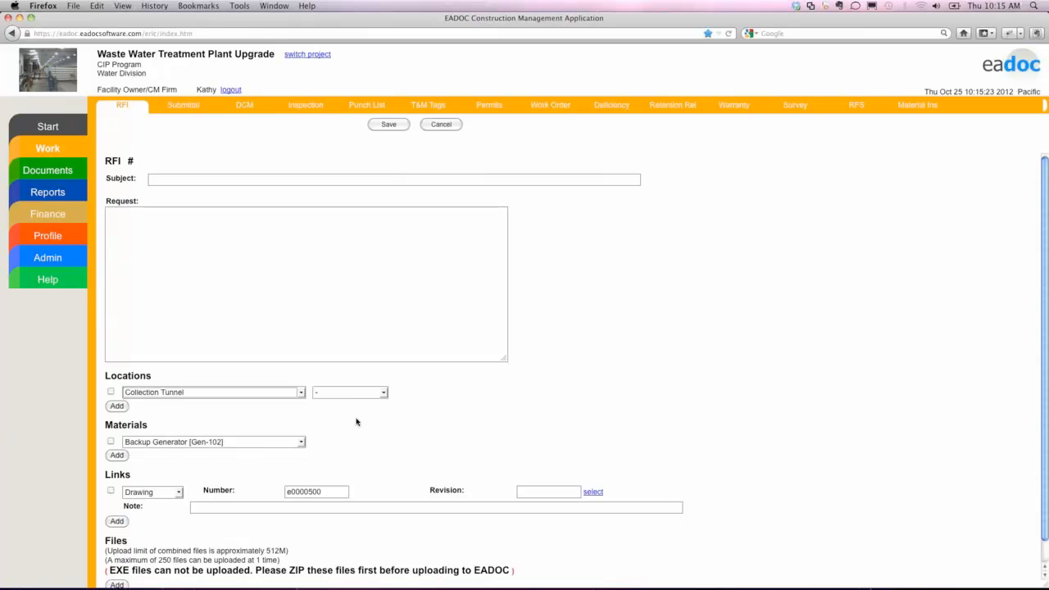
left_click(349, 393)
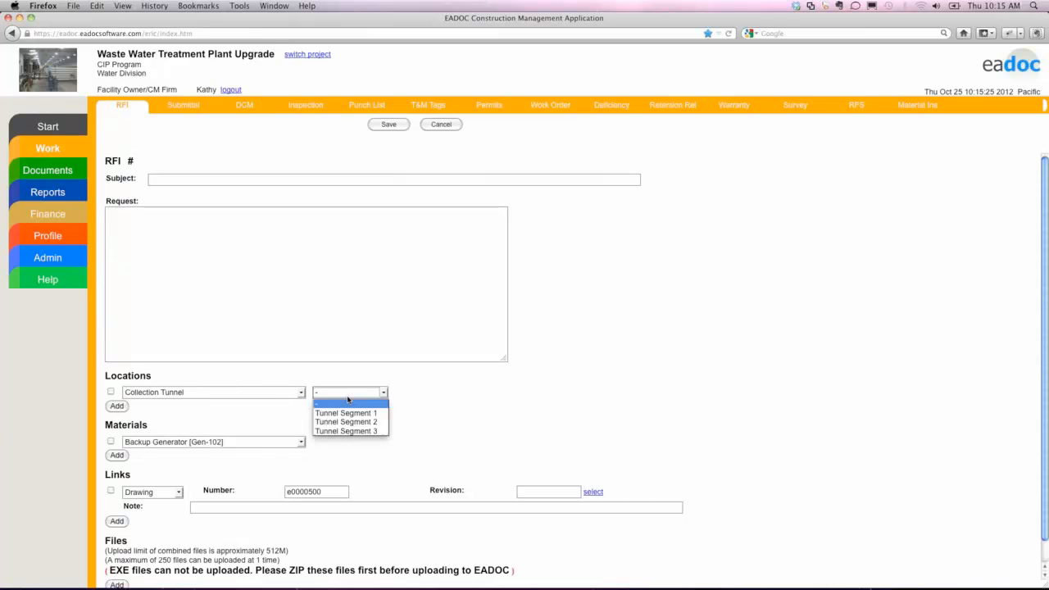
left_click(346, 411)
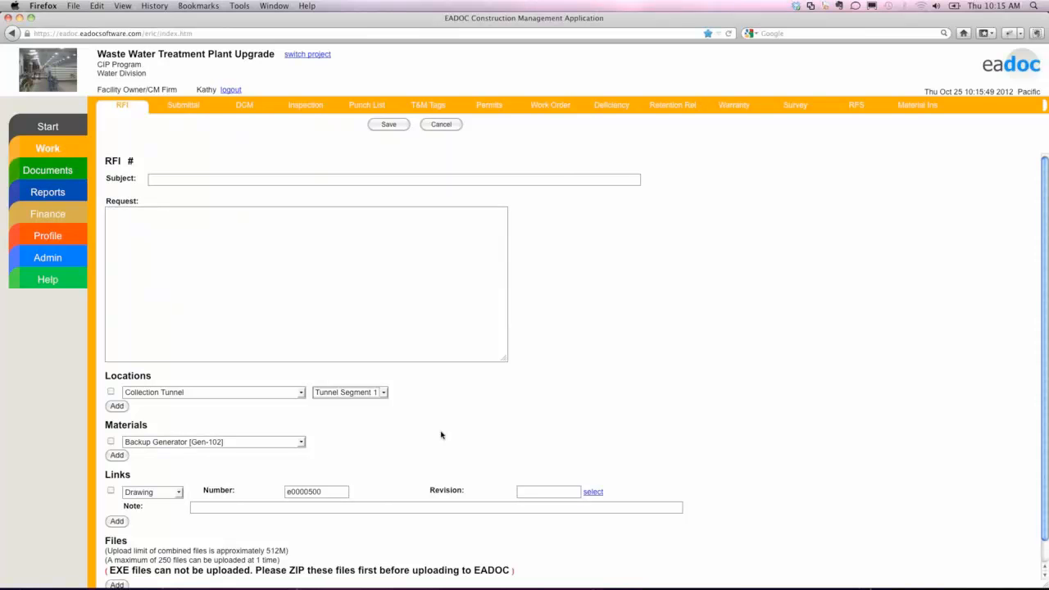
left_click(441, 125)
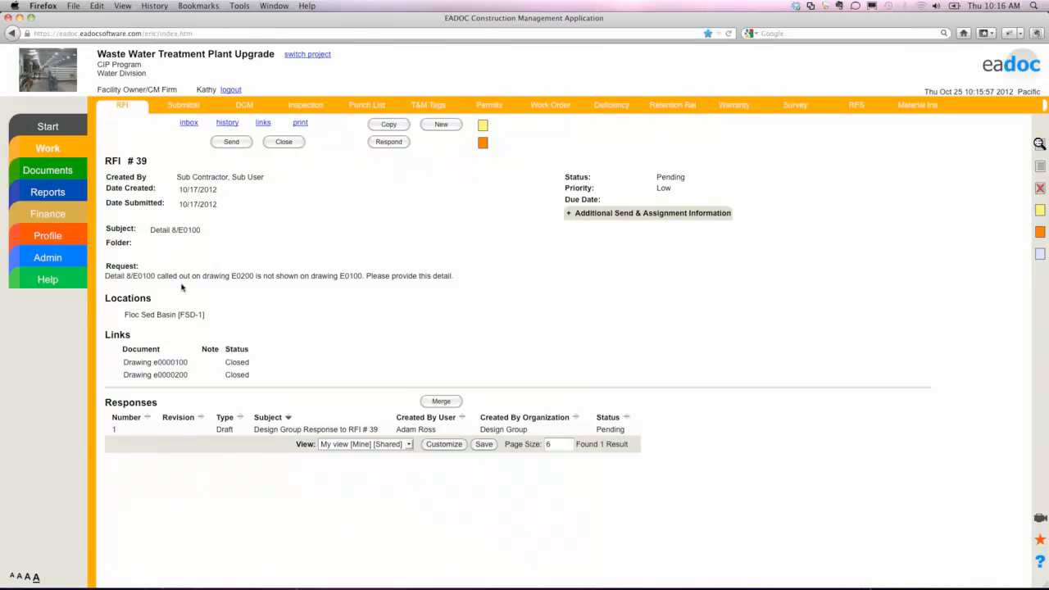
- Review the documents that link to drawing e0000100 and return to RFI # 39 from that list
left_click(163, 366)
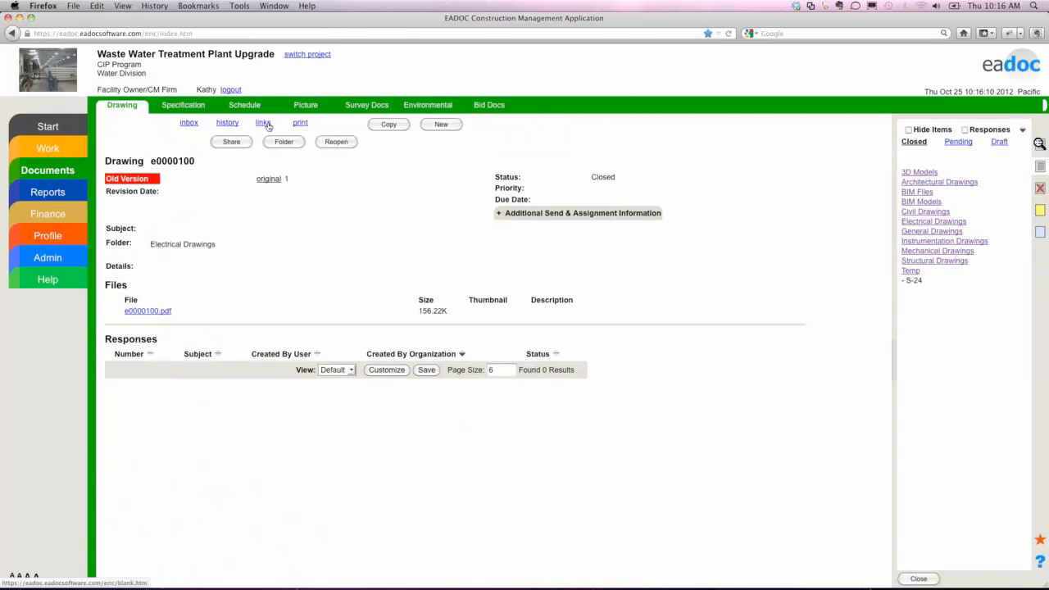
left_click(267, 125)
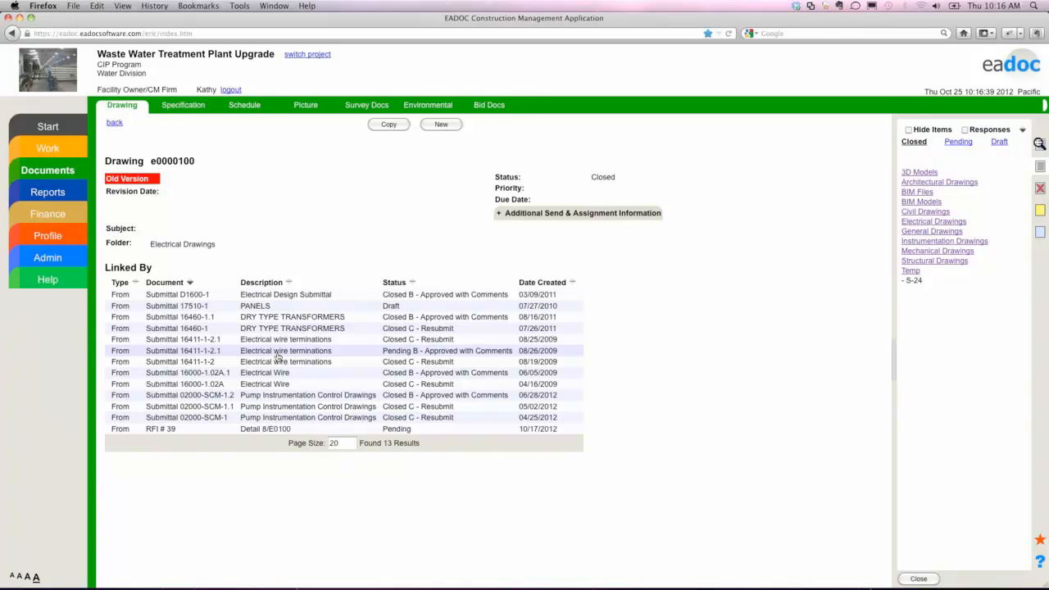
left_click(224, 430)
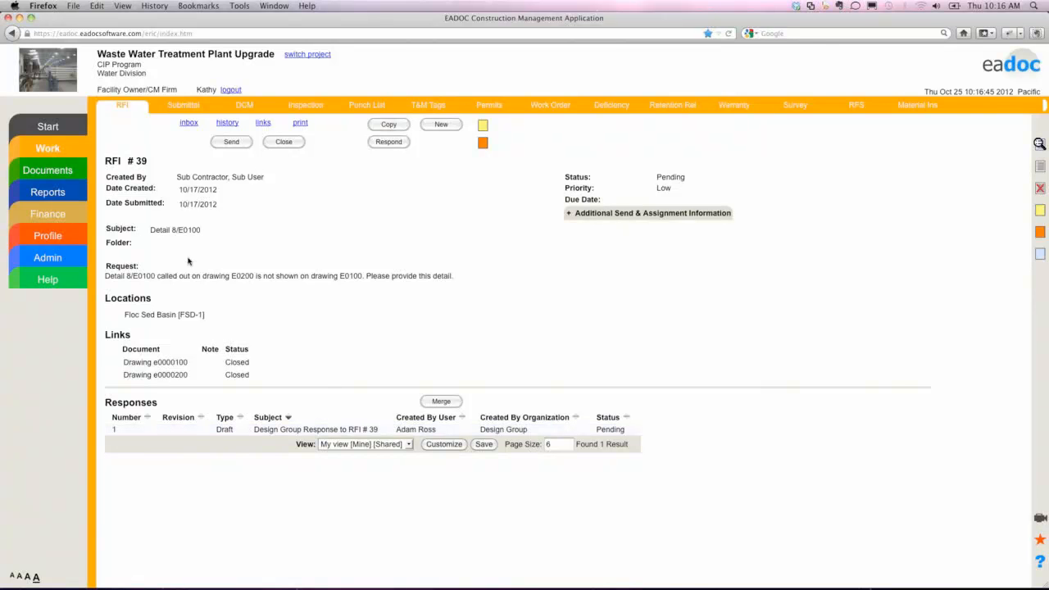
- Review the attached Risk # 88 of RFI # 39 and return to the RFI through the risk's links
left_click(483, 143)
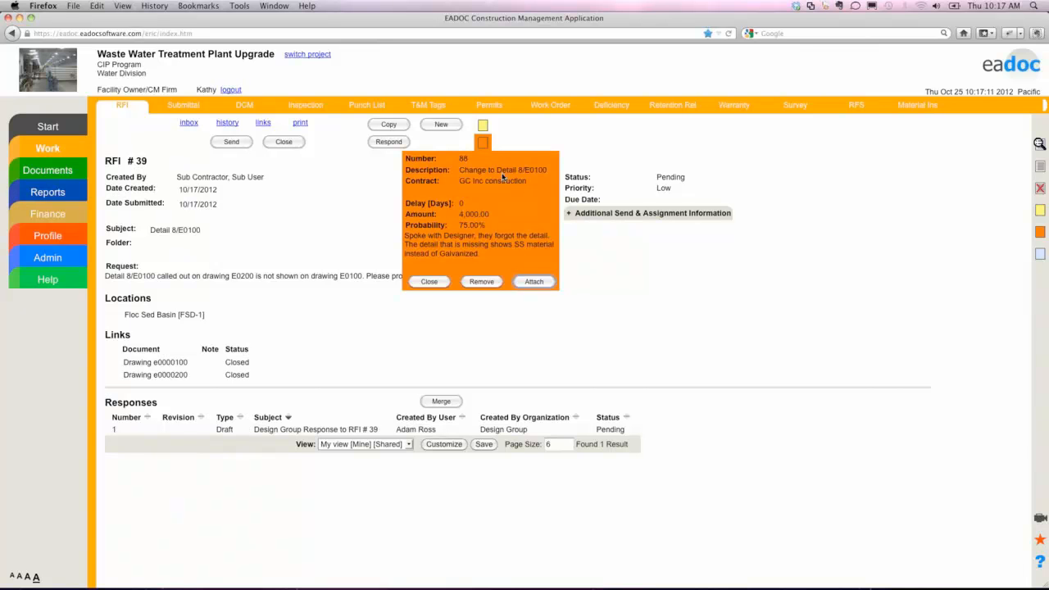
left_click(464, 159)
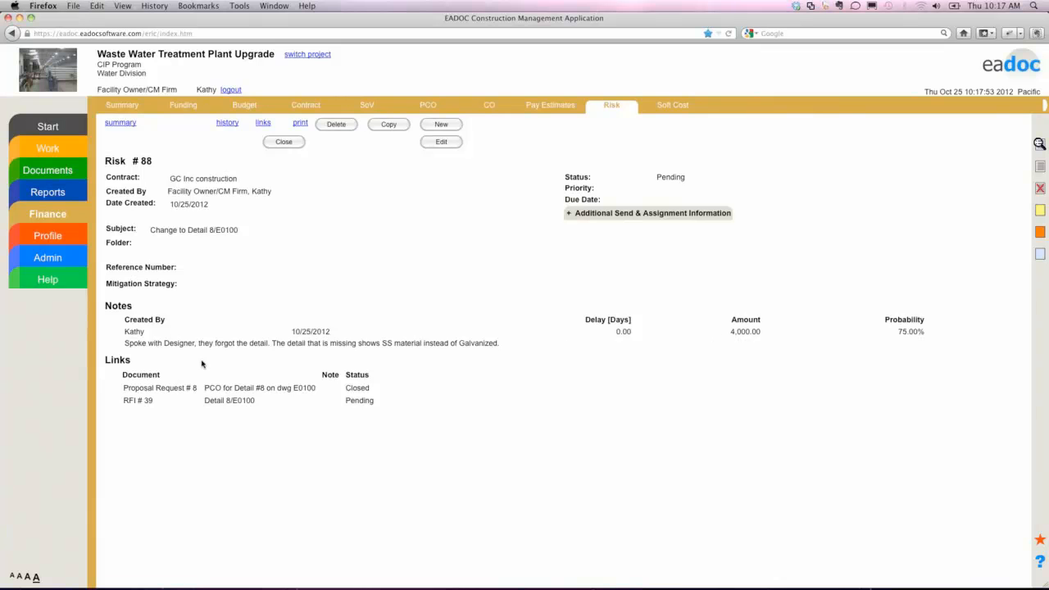
left_click(138, 401)
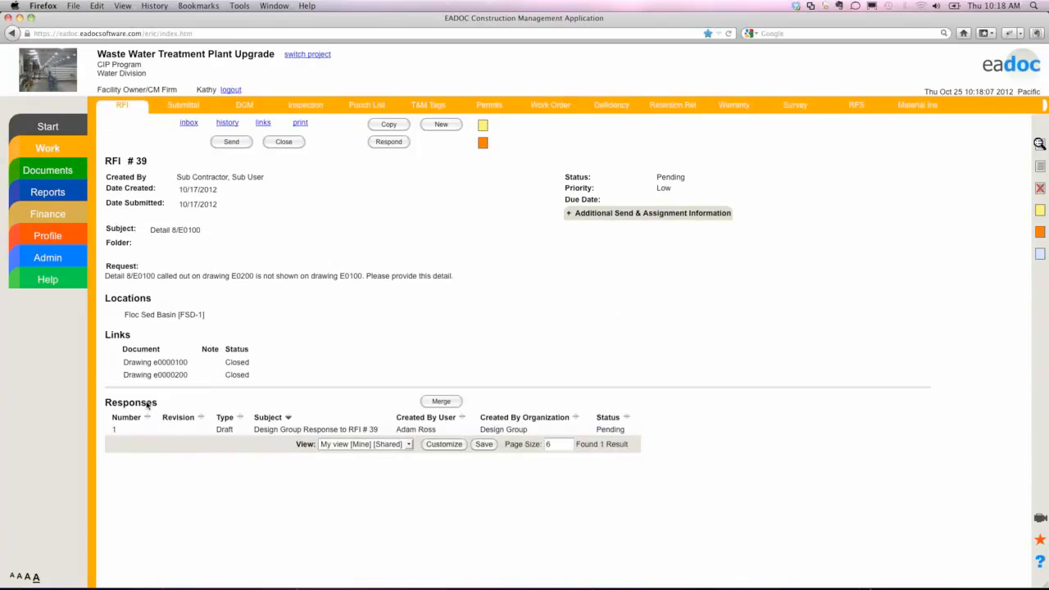
- Read the Design Group's draft response to RFI # 39 and return to the request
left_click(188, 430)
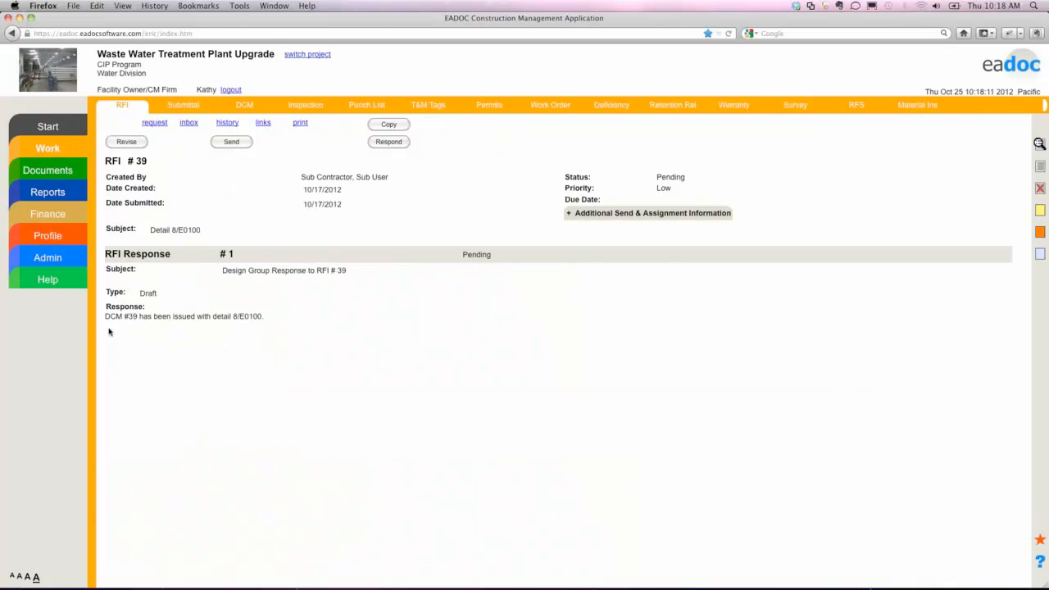
left_click_drag(106, 320, 239, 324)
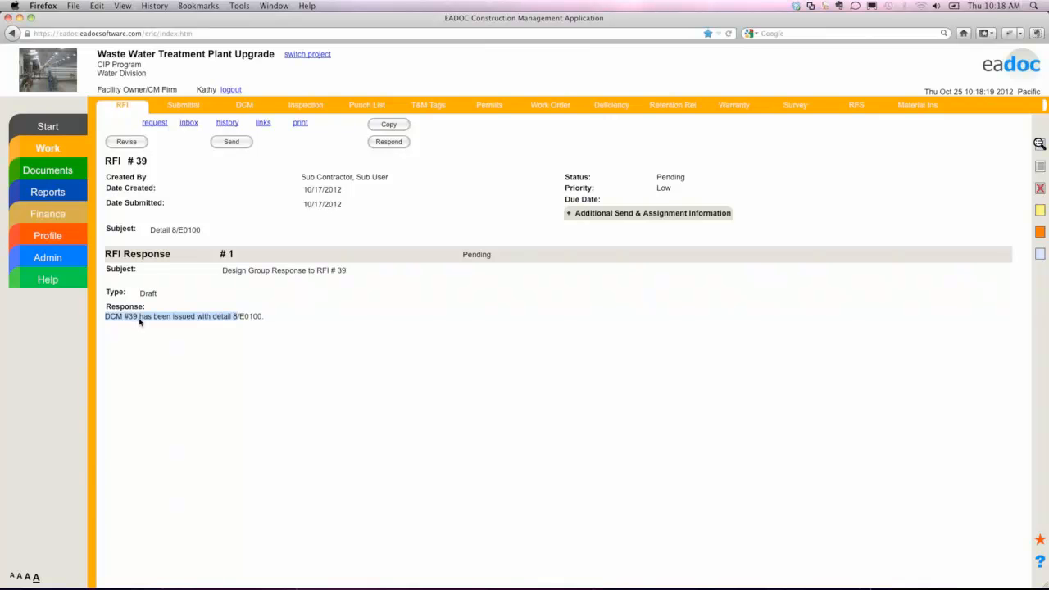
left_click(159, 125)
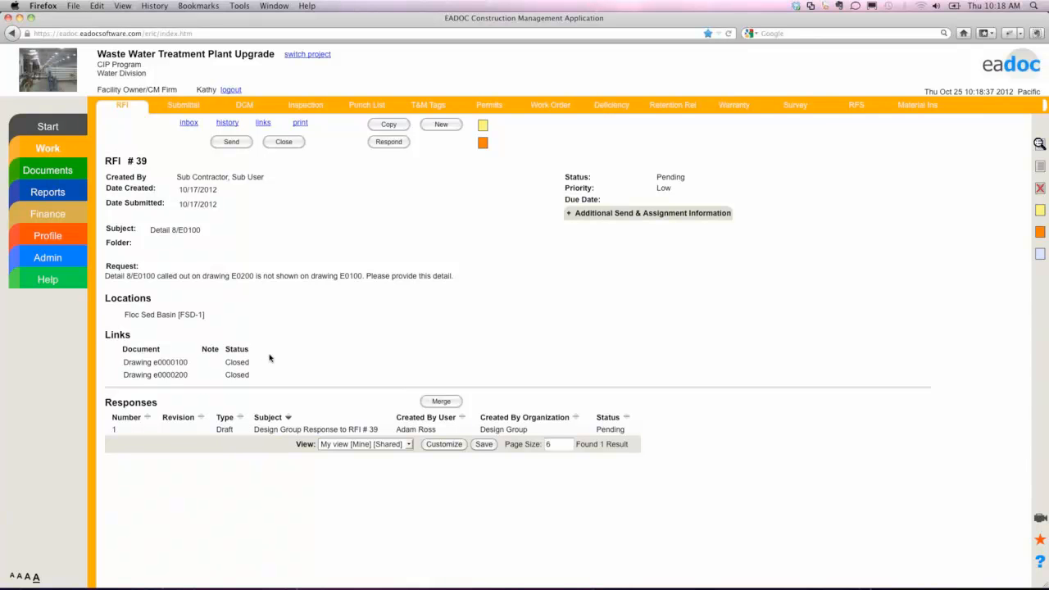
- Open Proposal Request # 8 through the links of Risk # 88 attached to RFI # 39
left_click(484, 143)
left_click(466, 163)
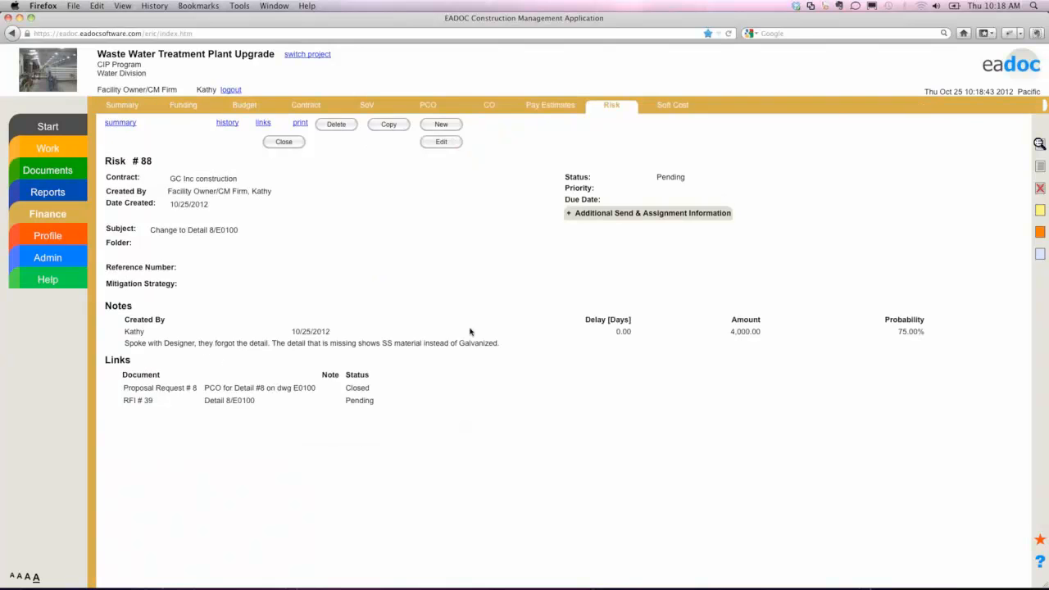
left_click(171, 392)
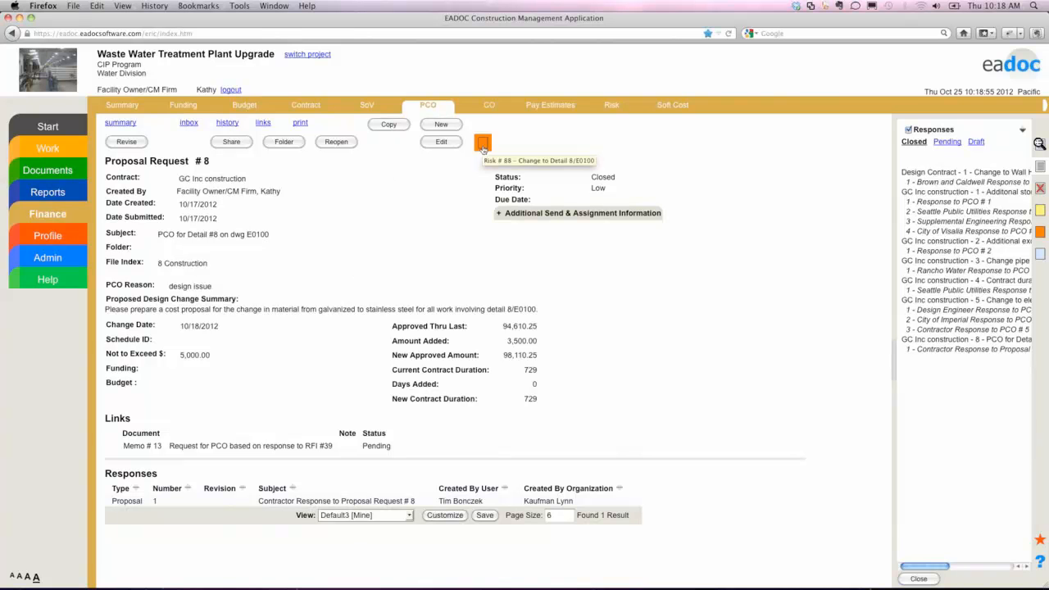
- Review the linked Memo # 13 and the contractor's response # 1 to Proposal Request # 8, returning to the request after each
left_click(142, 446)
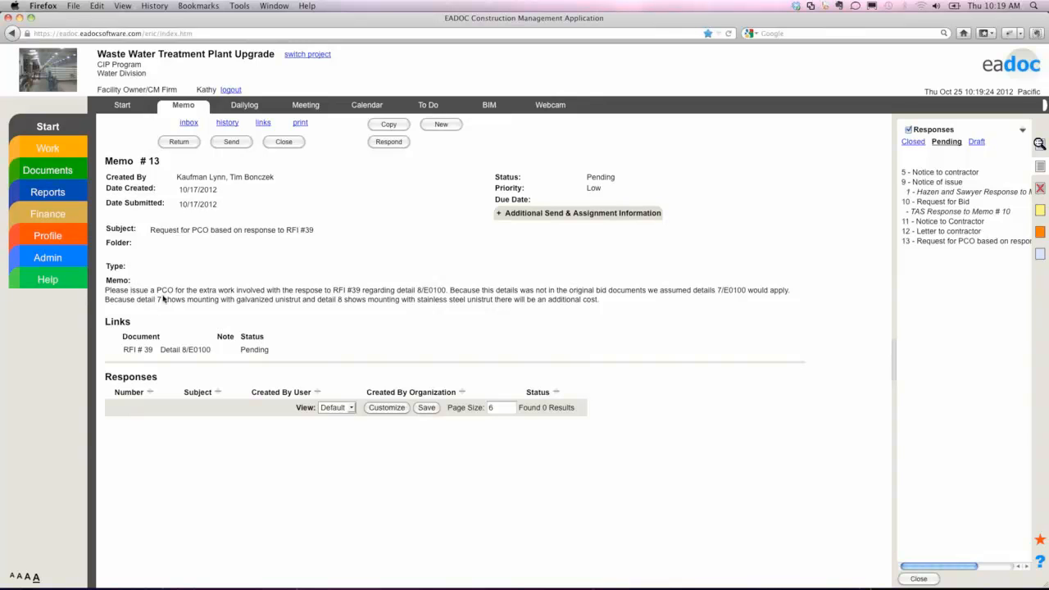
left_click(48, 215)
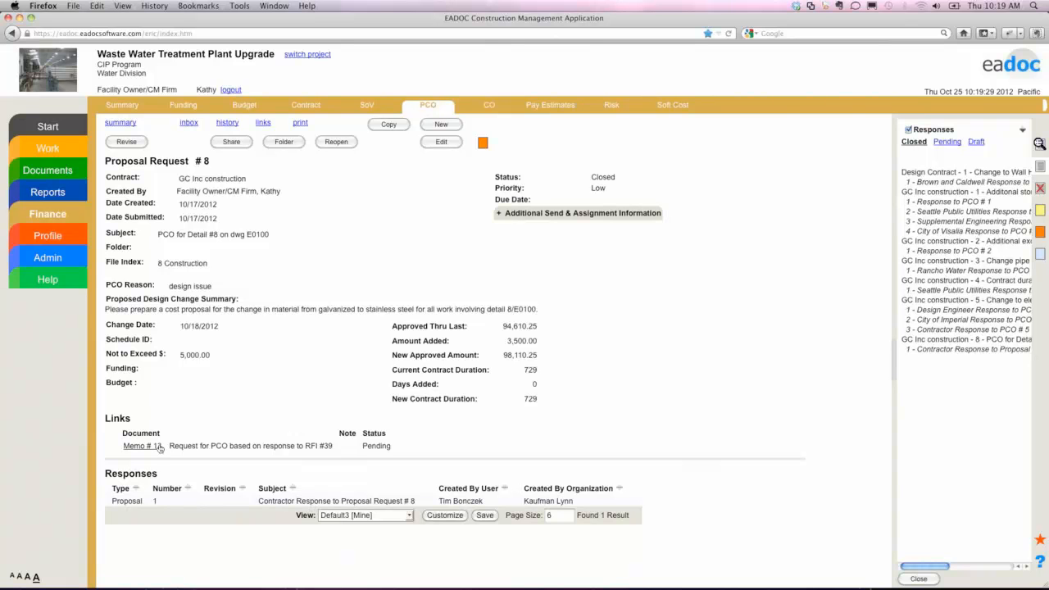
left_click(297, 501)
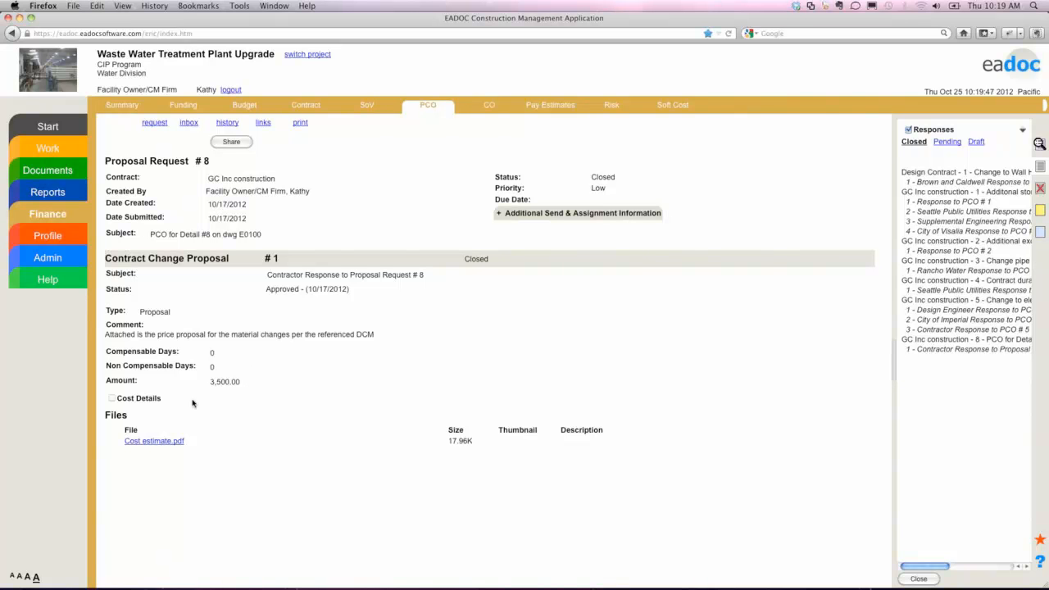
left_click(155, 124)
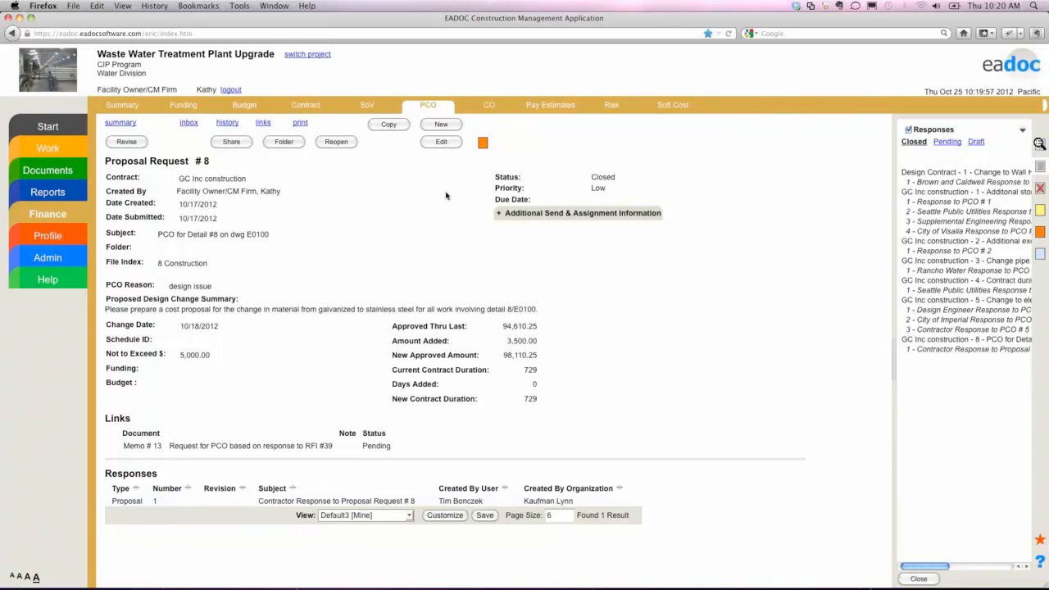
- Find and open the closed, approved Change Order # 5 of the GC Inc construction contract
left_click(490, 108)
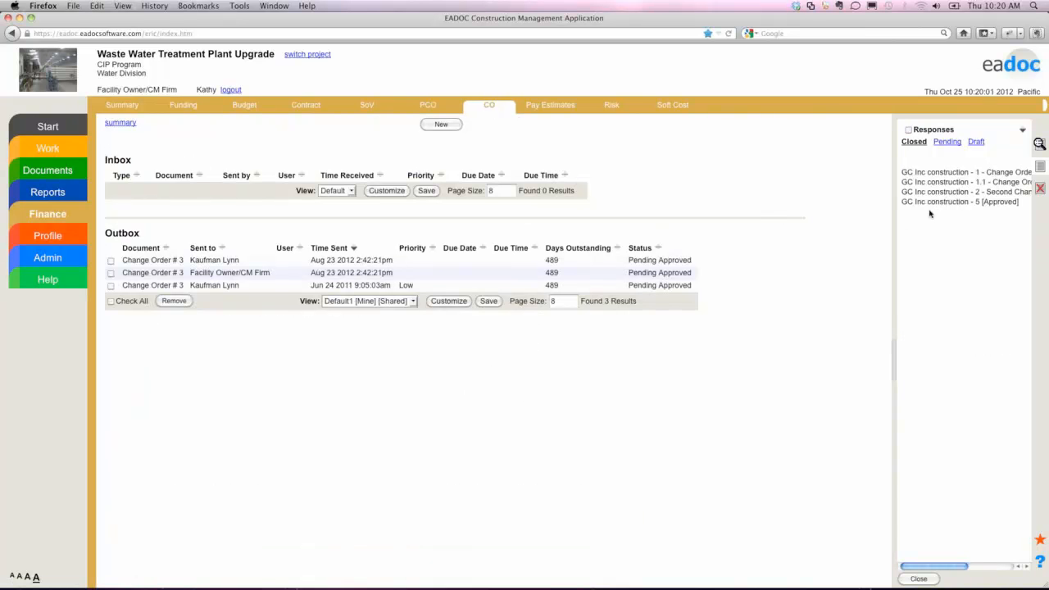
left_click(946, 142)
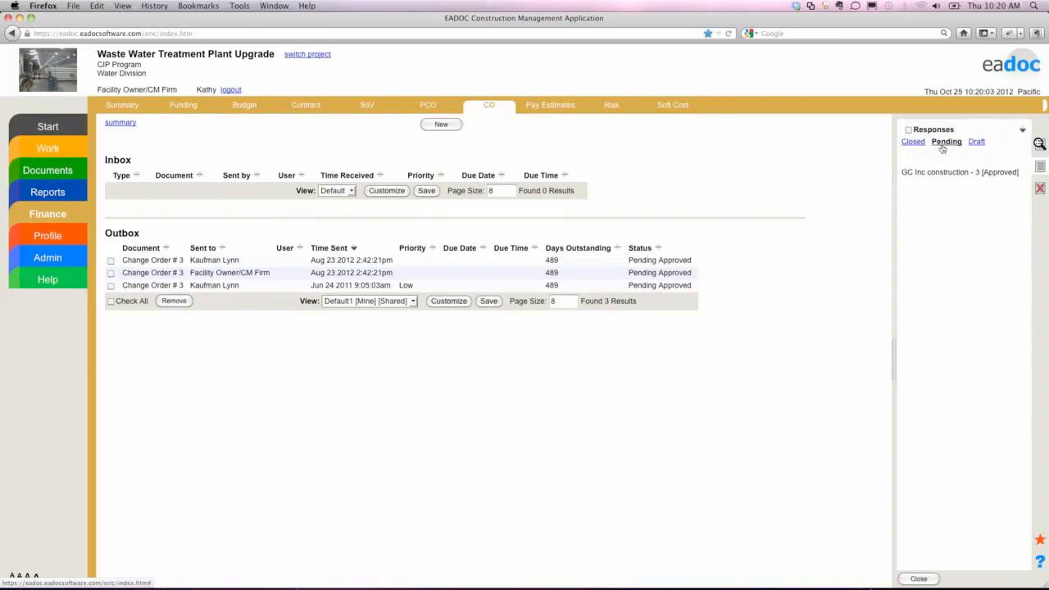
left_click(915, 142)
left_click(937, 202)
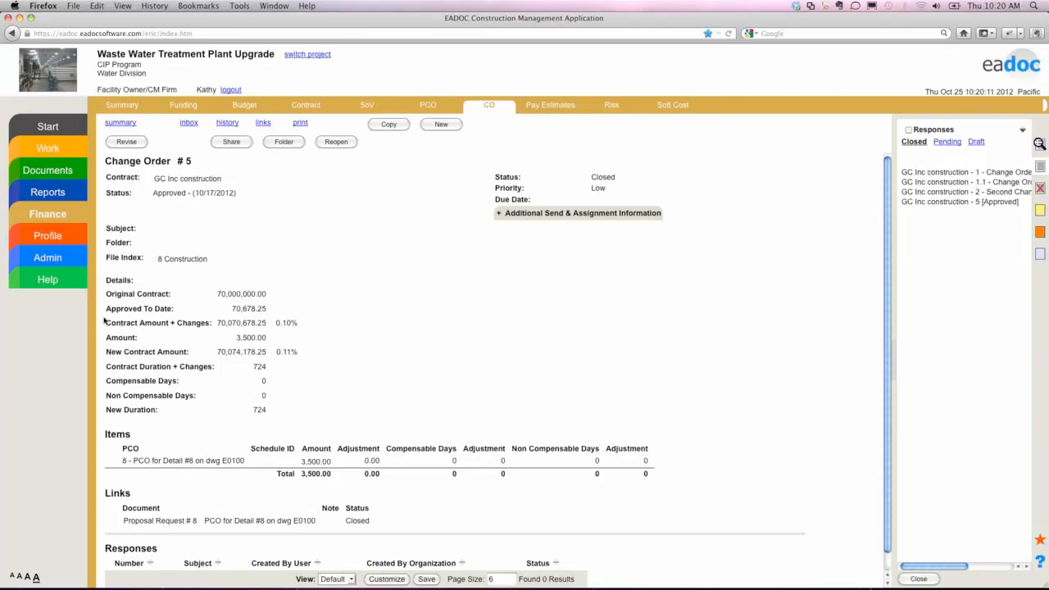
- Regenerate the relation diagram for Proposal Request # 8 with 3 degrees and open Change Order # 5 from it
left_click(66, 192)
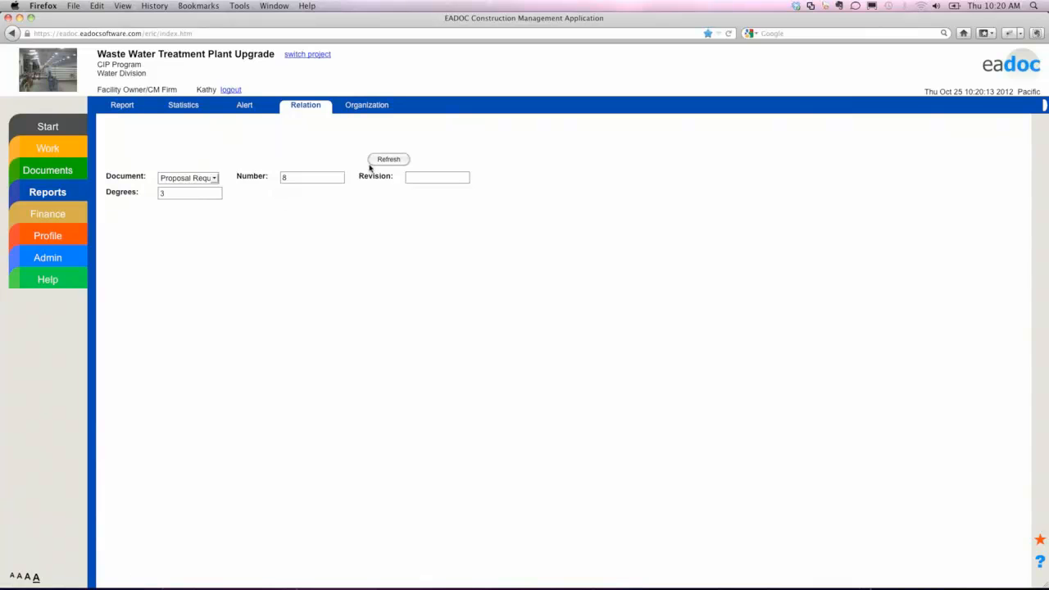
left_click(384, 160)
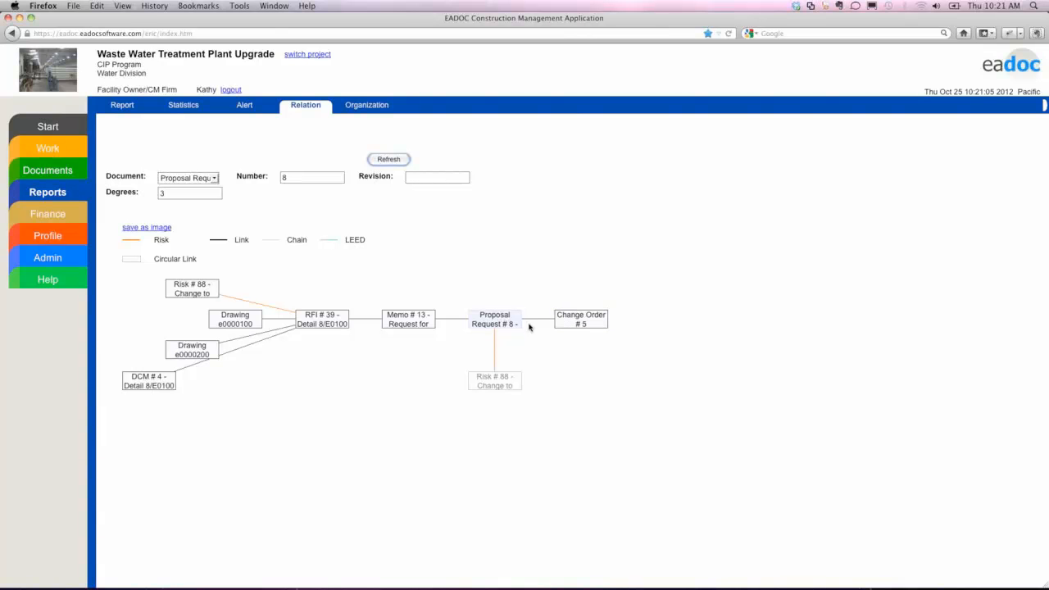
left_click(576, 322)
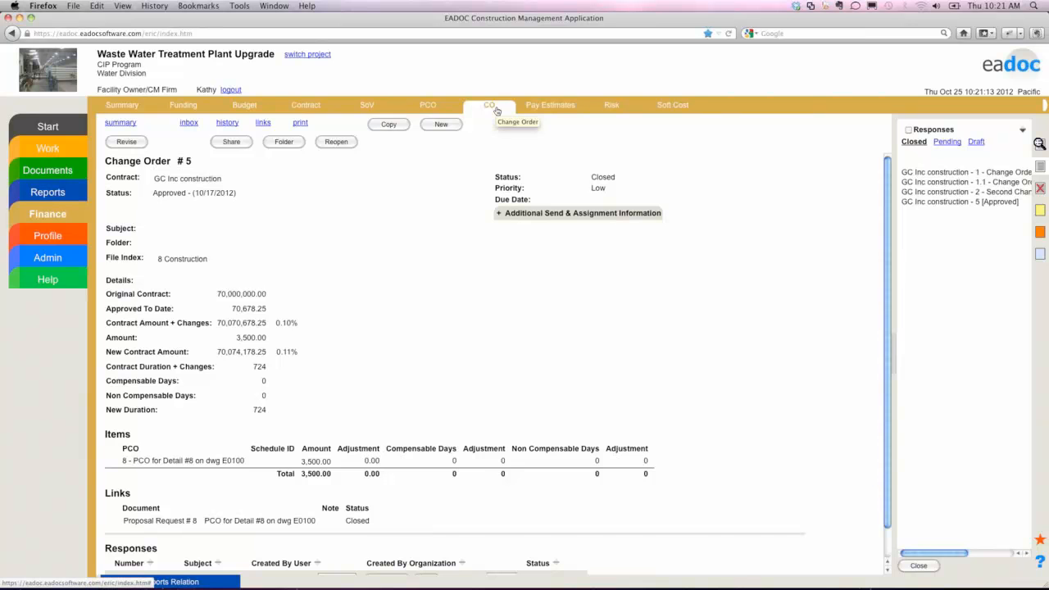
- Open closed Pay Estimate # 8 of the GC Inc construction contract and review its schedule of values and PCO items
left_click(572, 113)
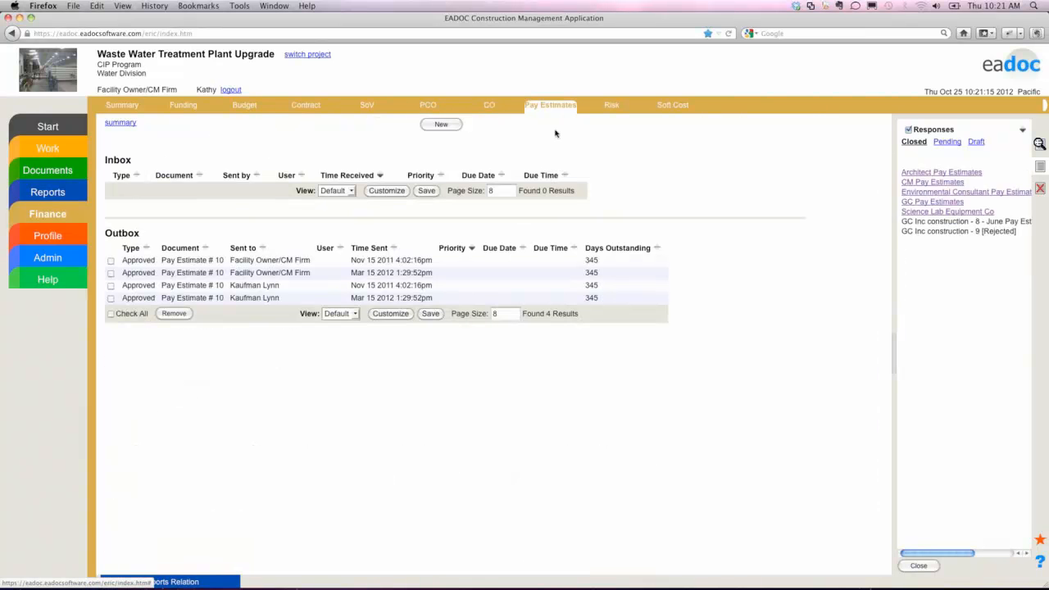
left_click(932, 222)
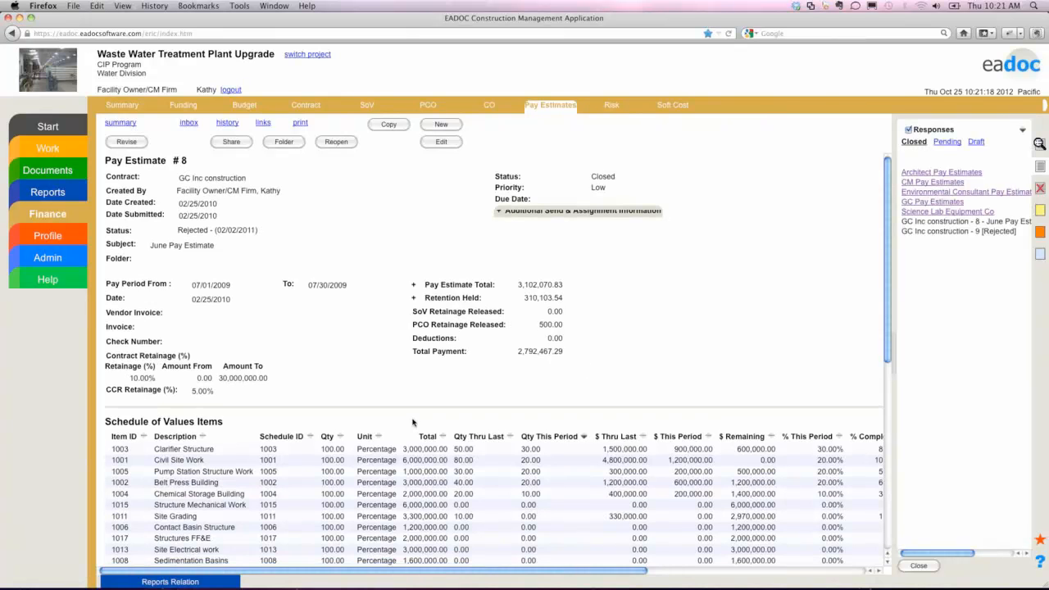
scroll(414, 422, "down", 2)
scroll(414, 422, "down", 5)
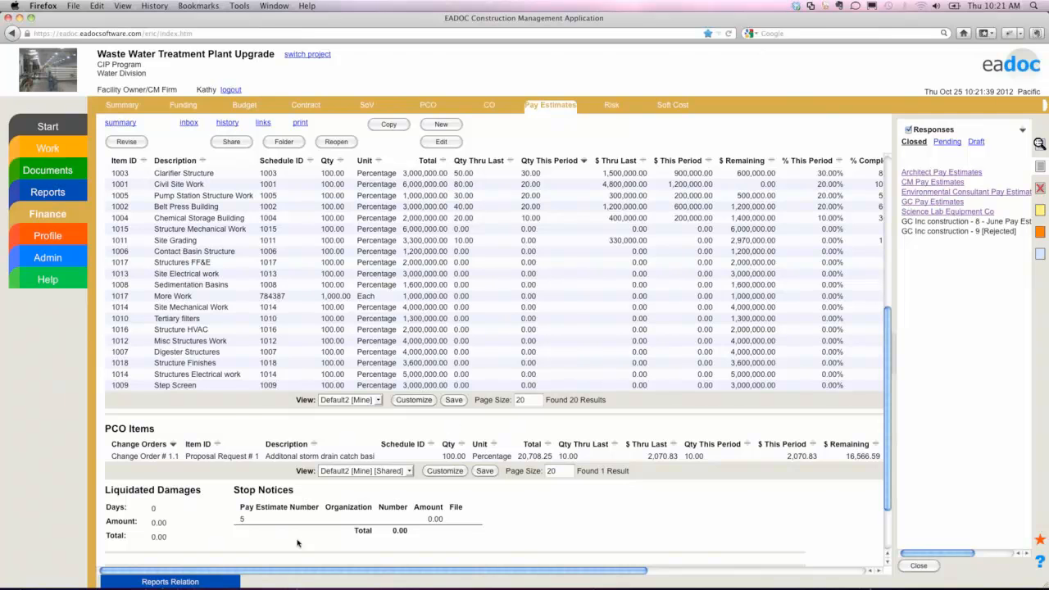
- Open DCM # 4 from the relation diagram, check who created it, and return to the diagram
left_click(211, 582)
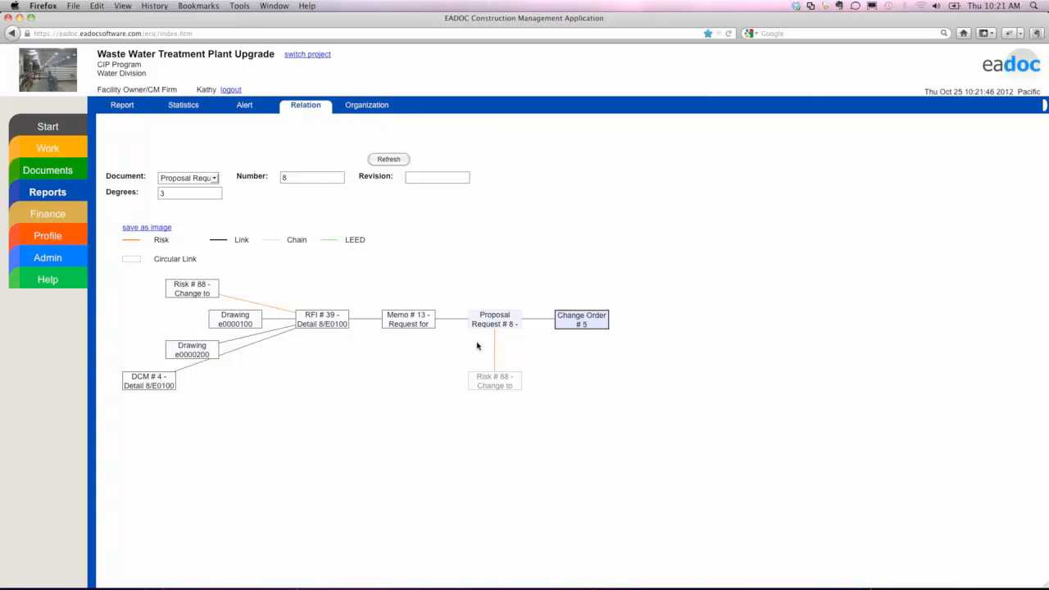
left_click(168, 384)
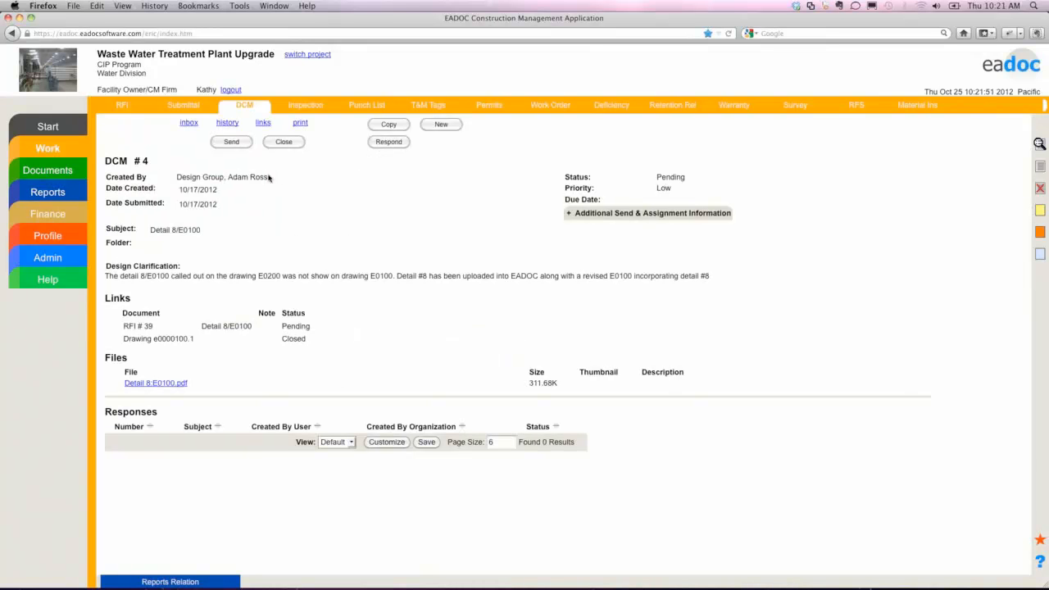
left_click_drag(277, 176, 176, 178)
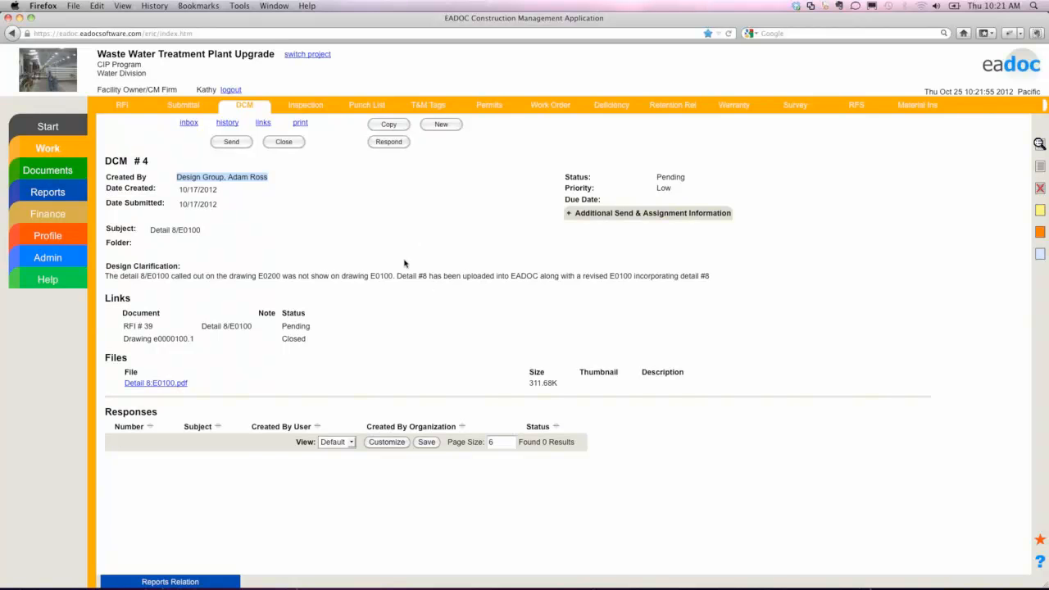
left_click(228, 584)
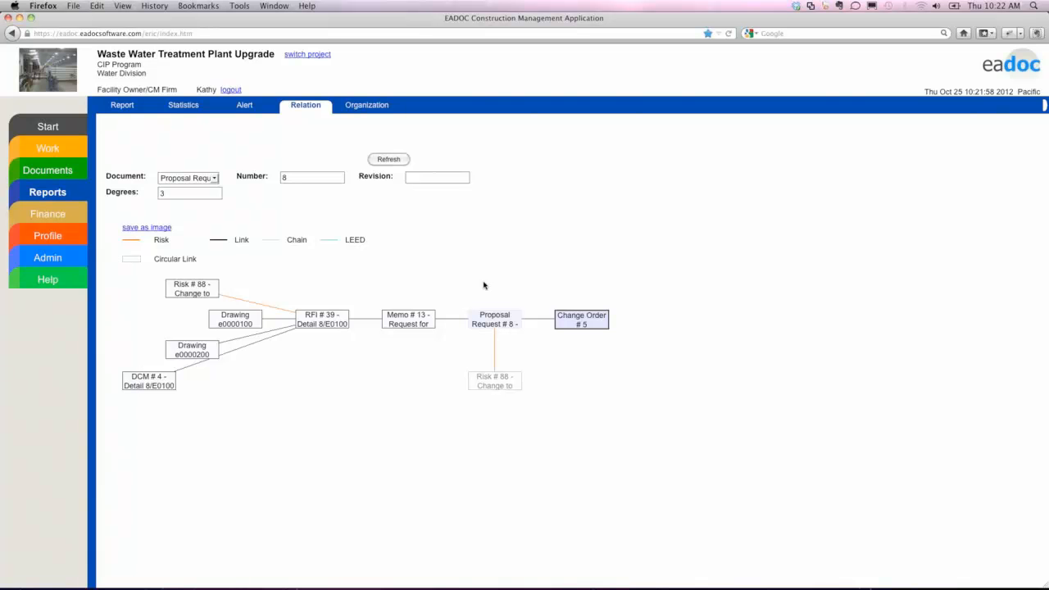
- Edit Risk # 88 to add a link to Activity 21, 04- Digester #1 & 2 Bridge Modification, and save the risk
left_click(492, 317)
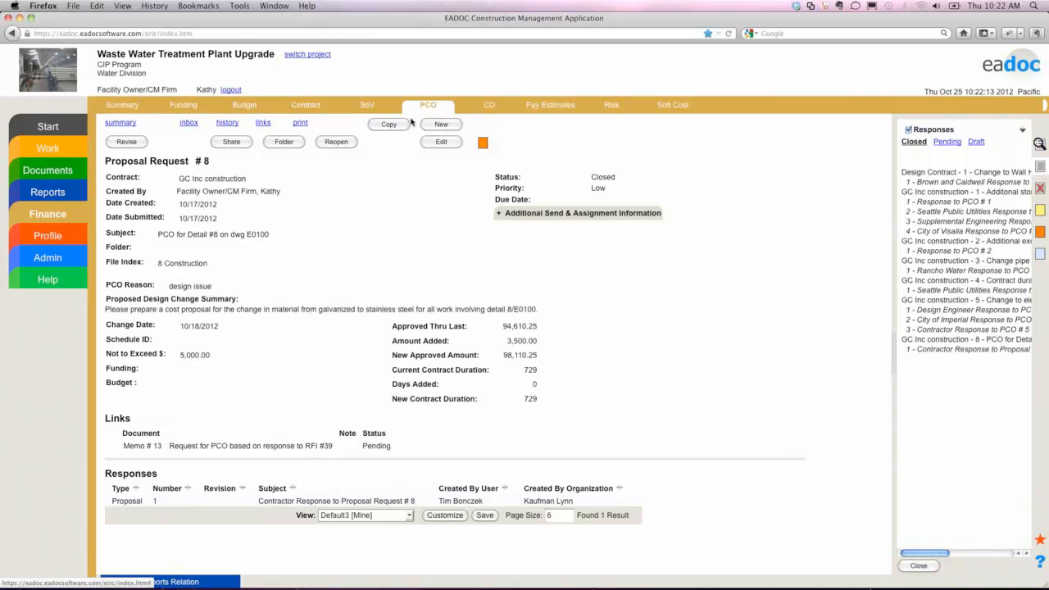
left_click(611, 105)
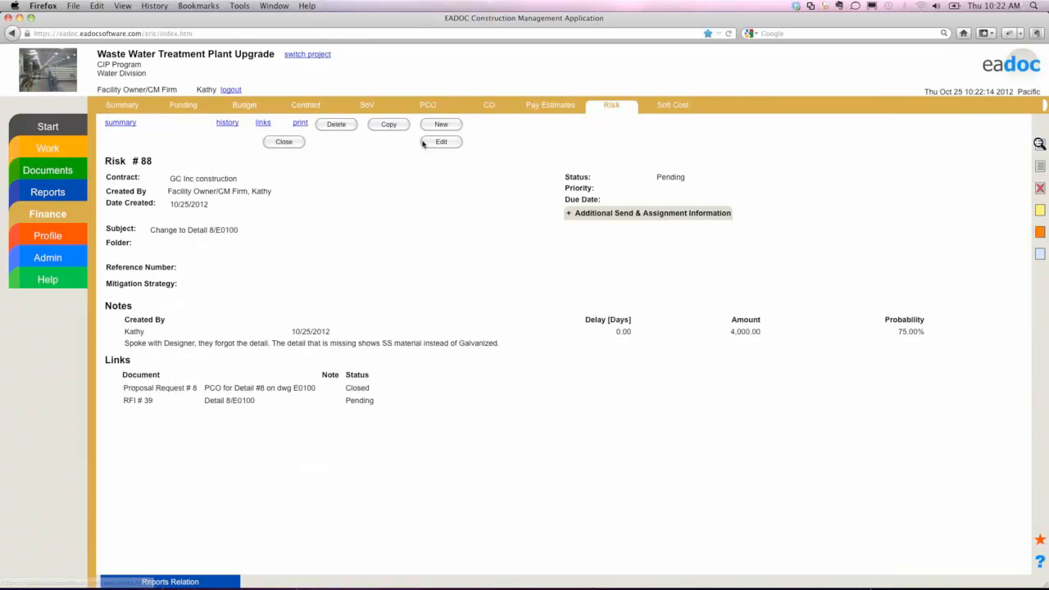
left_click(432, 141)
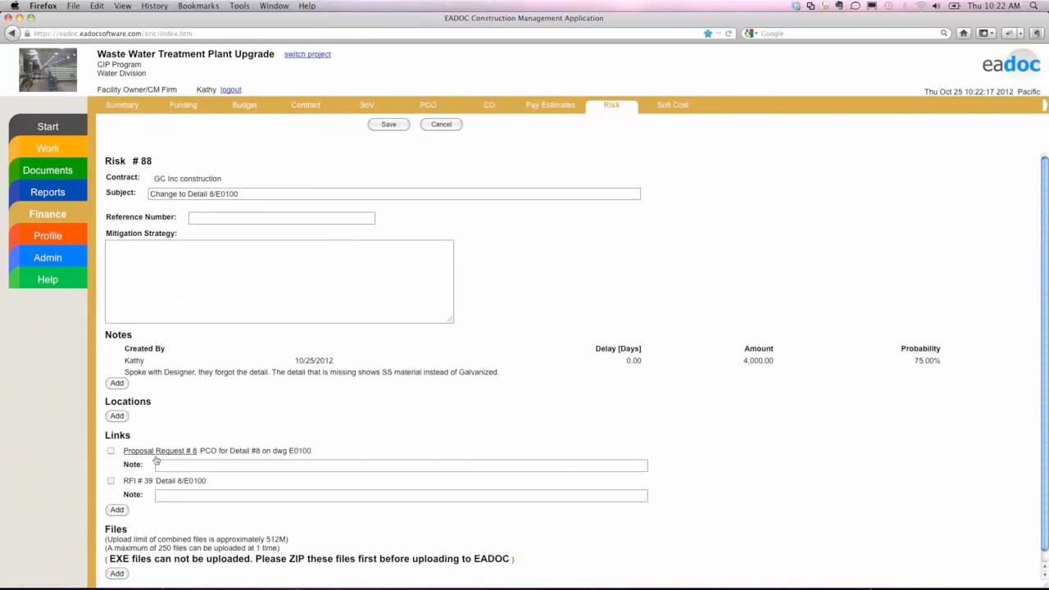
left_click(118, 510)
scroll(147, 509, "down", 1)
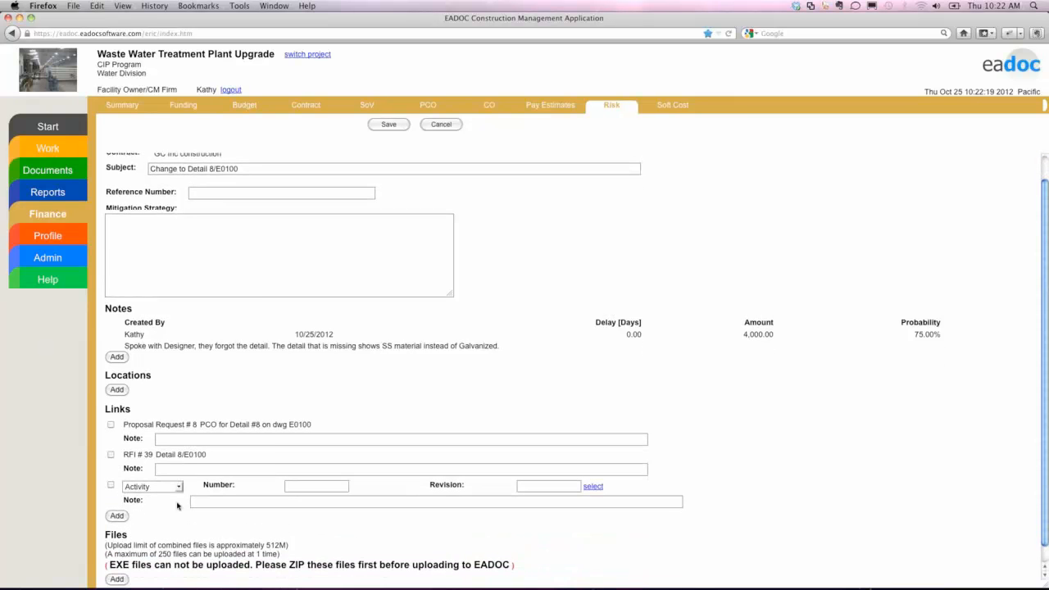
left_click(179, 487)
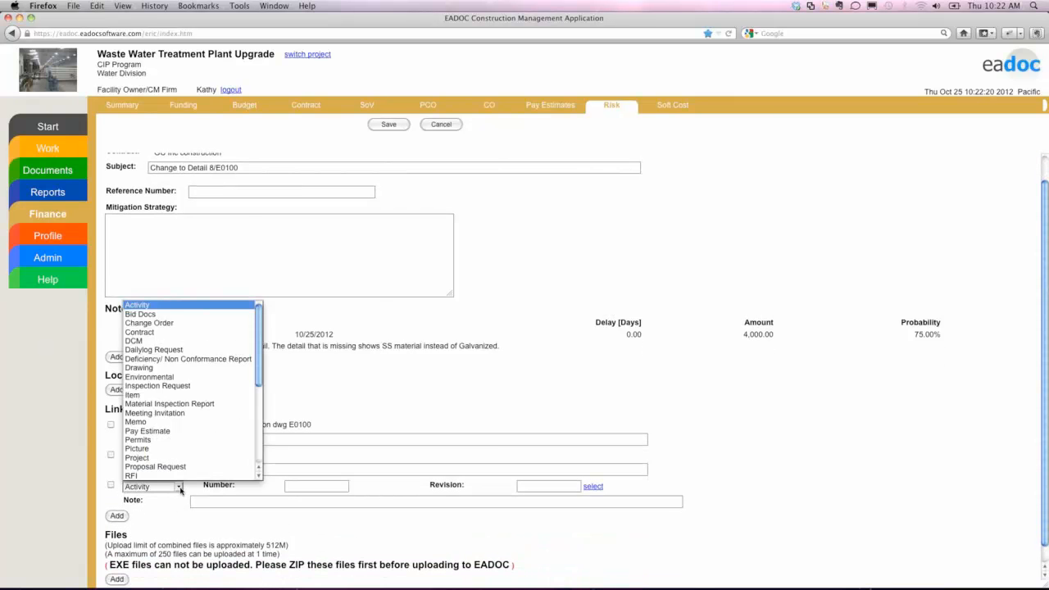
left_click(176, 305)
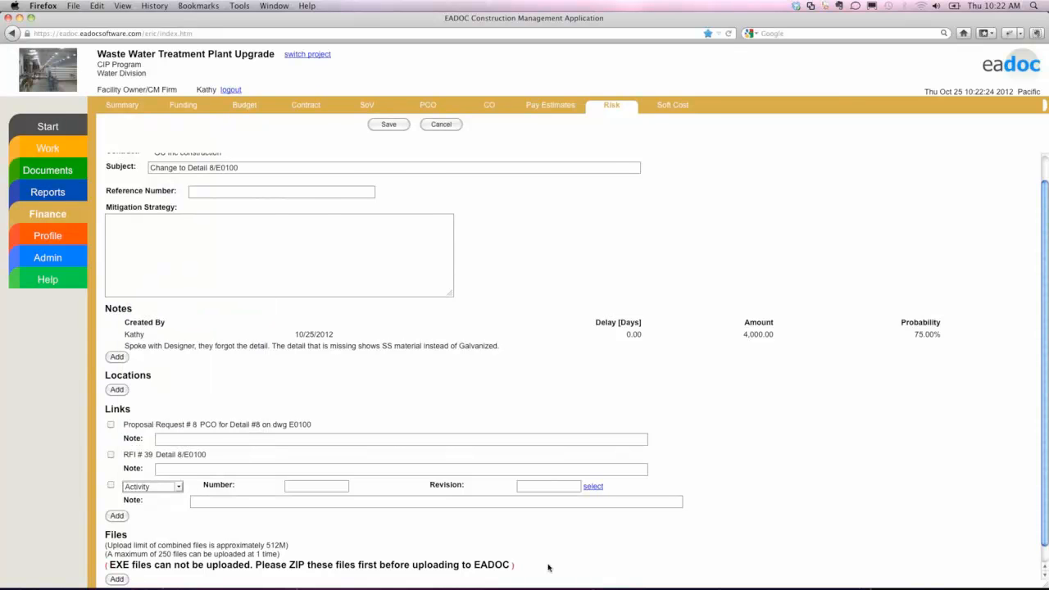
left_click(593, 487)
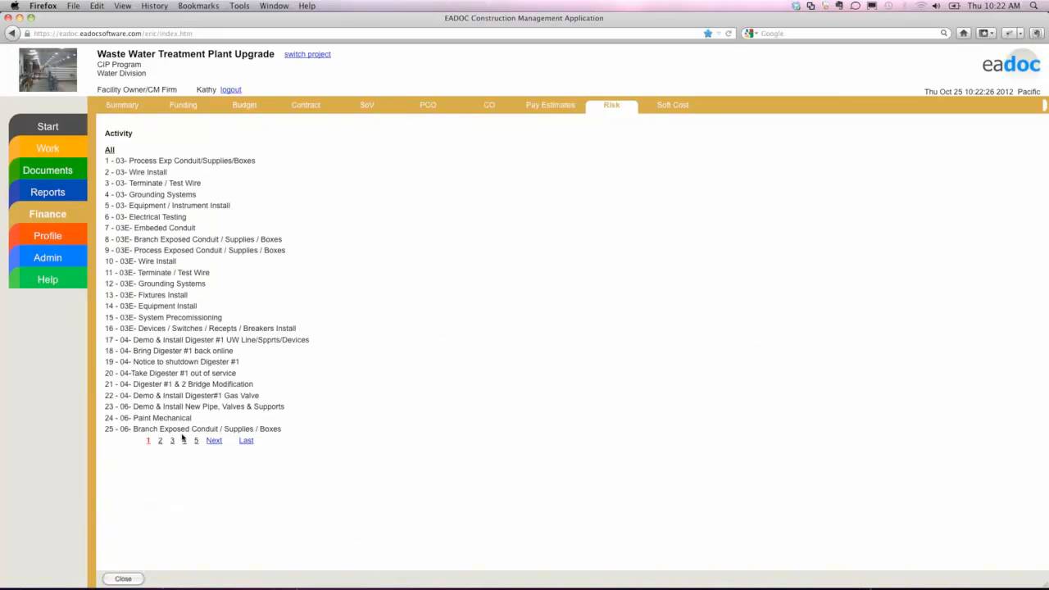
left_click(177, 385)
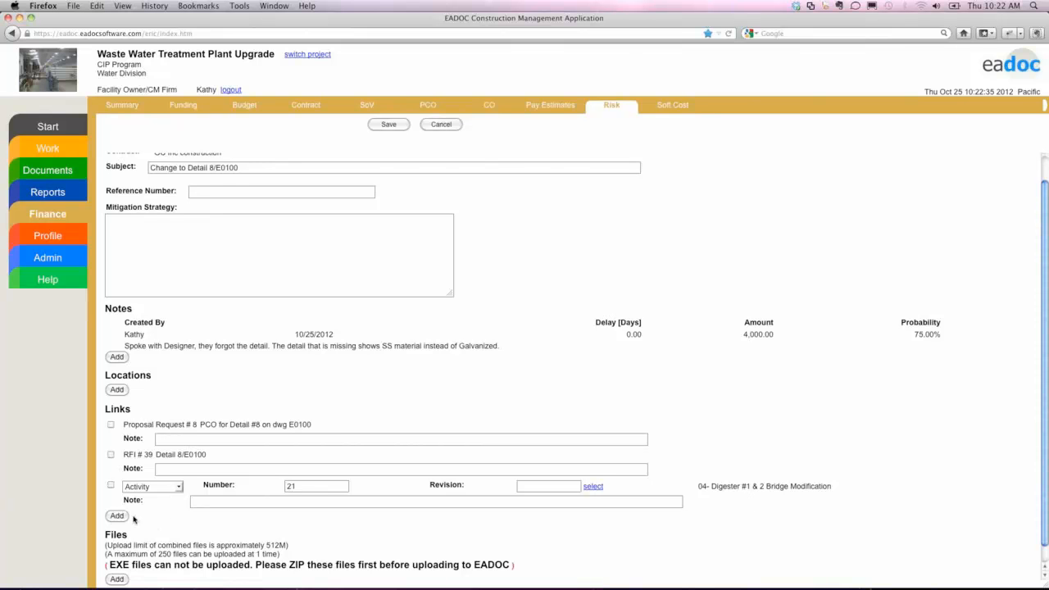
scroll(151, 428, "down", 1)
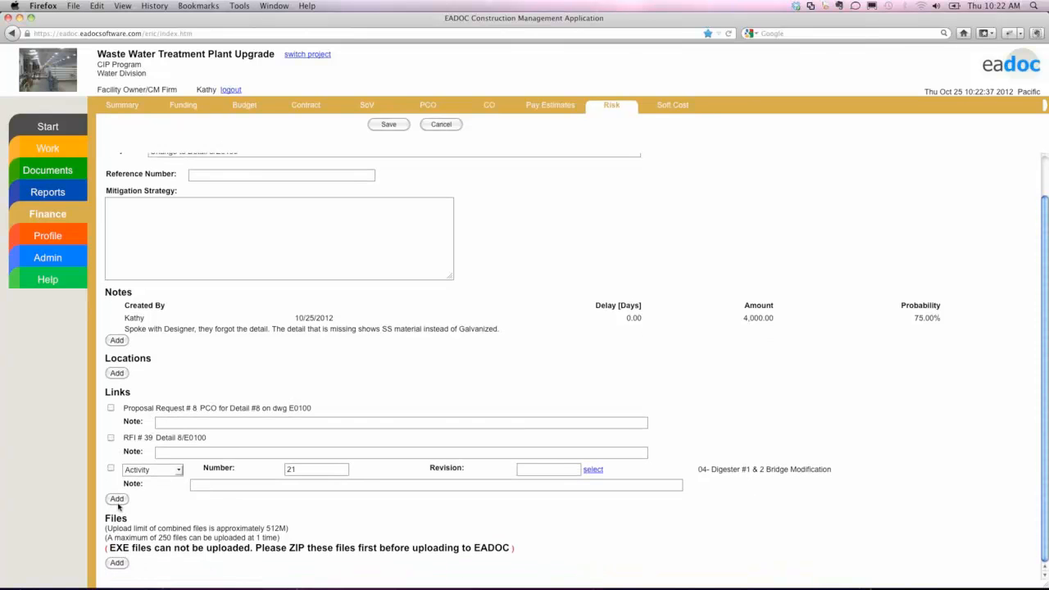
left_click(390, 124)
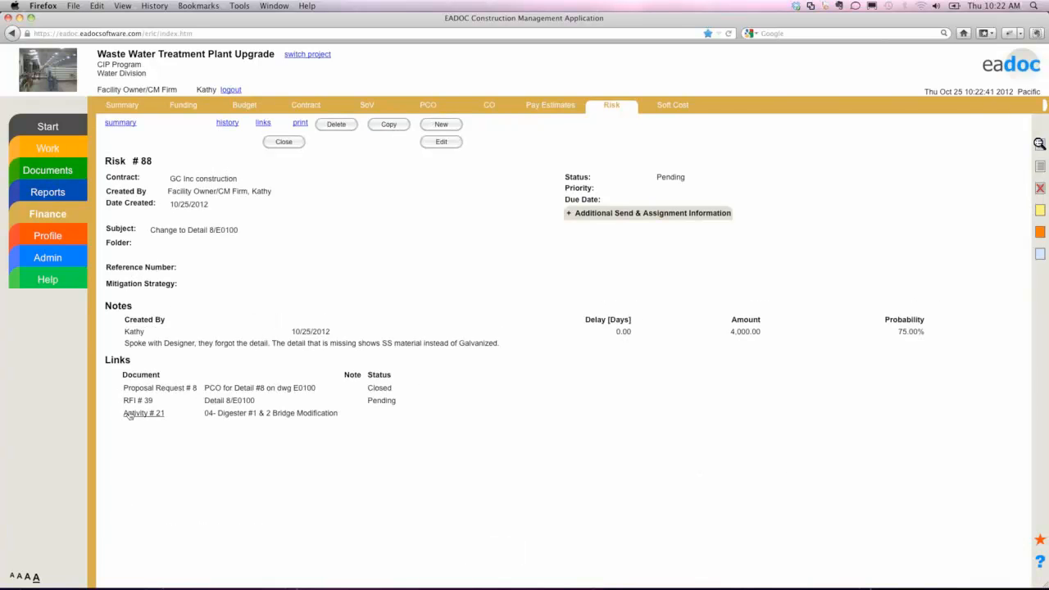
- Regenerate the relation diagram for Proposal Request # 8 with 4 degrees and locate Activity # 21 beside Risk # 88
left_click(76, 194)
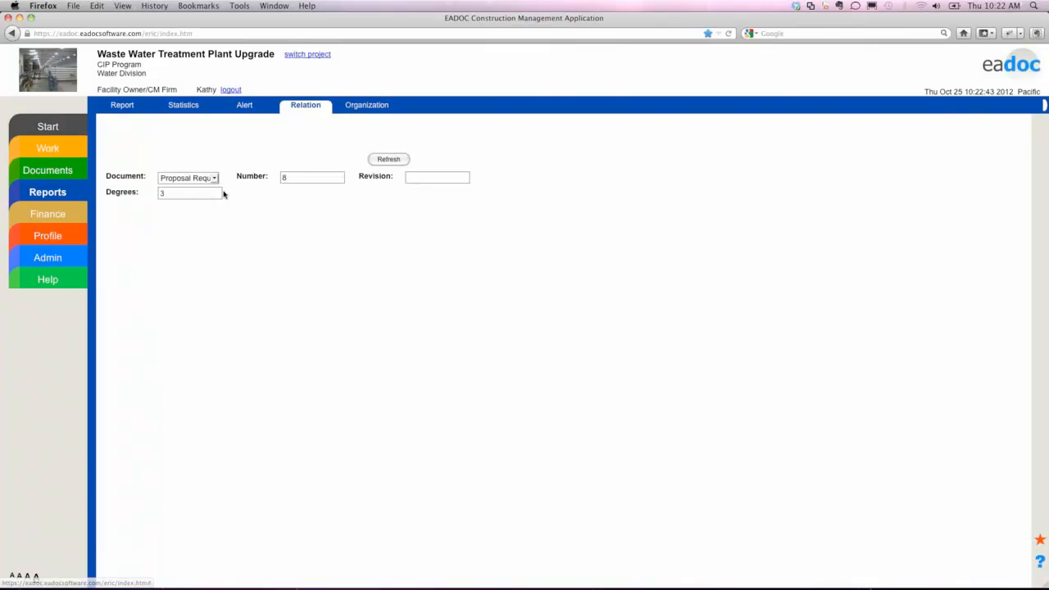
left_click(385, 160)
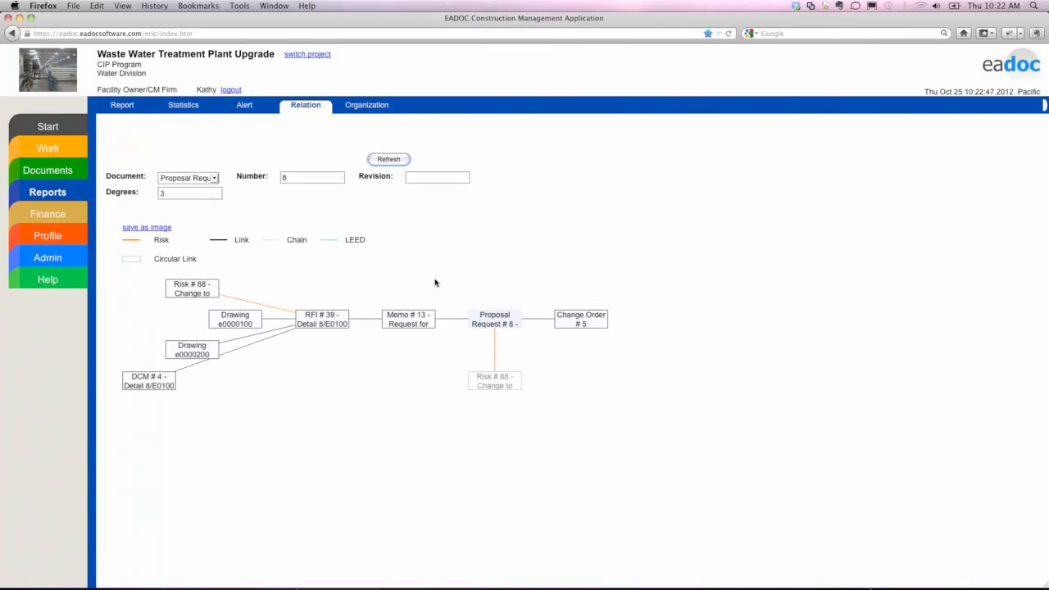
left_click(178, 195)
key("BackSpace")
type("4")
key("Return")
scroll(639, 337, "down", 3)
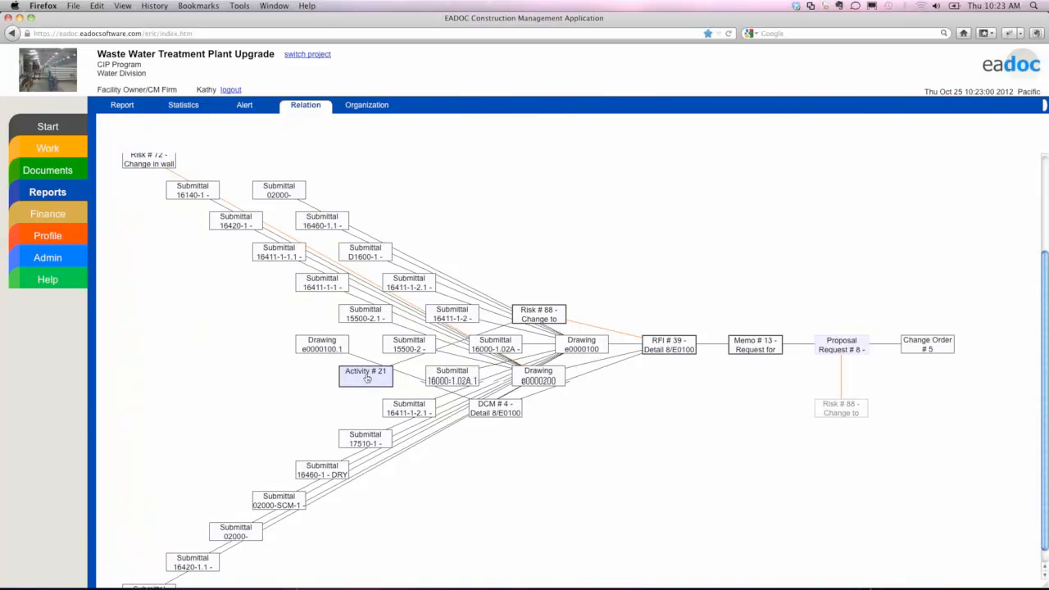
scroll(366, 376, "up", 3)
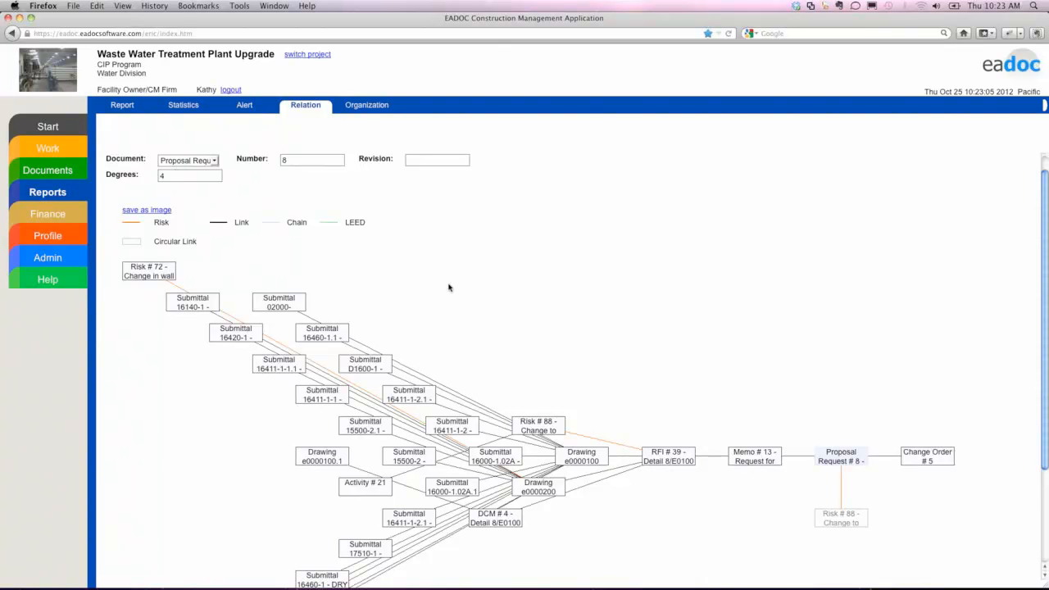
scroll(554, 397, "down", 2)
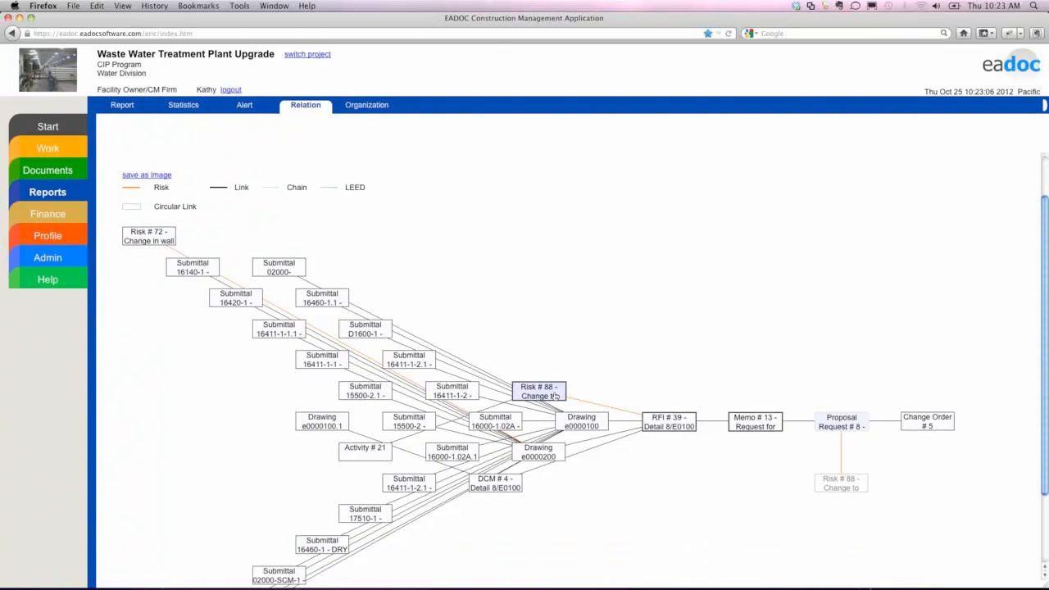
- Open Activity # 21 from the diagram, follow its links to Risk # 88, and return to the activity
left_click(374, 459)
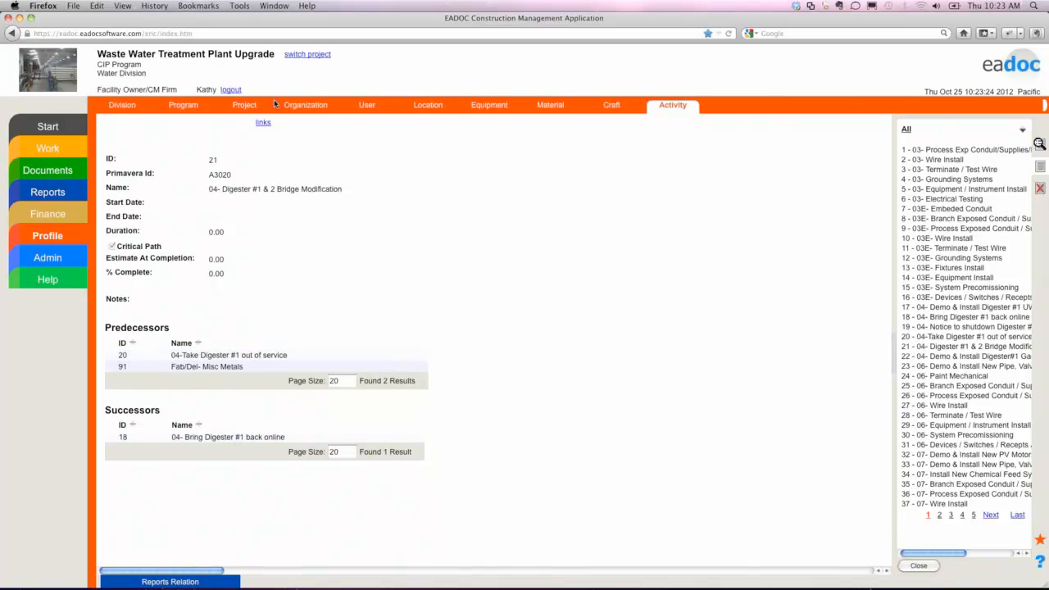
left_click(263, 123)
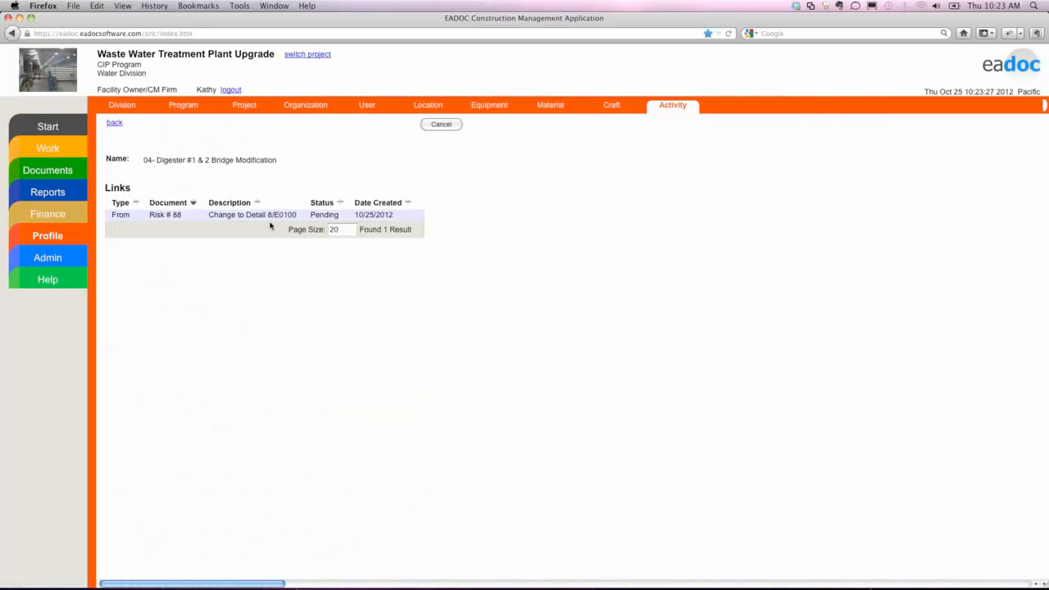
left_click(265, 215)
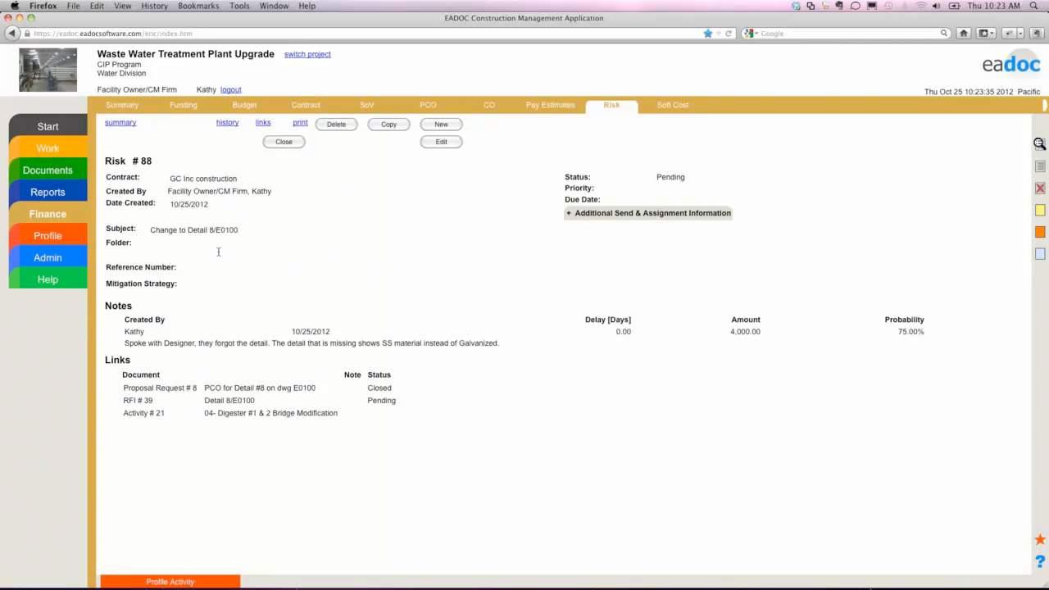
left_click(83, 241)
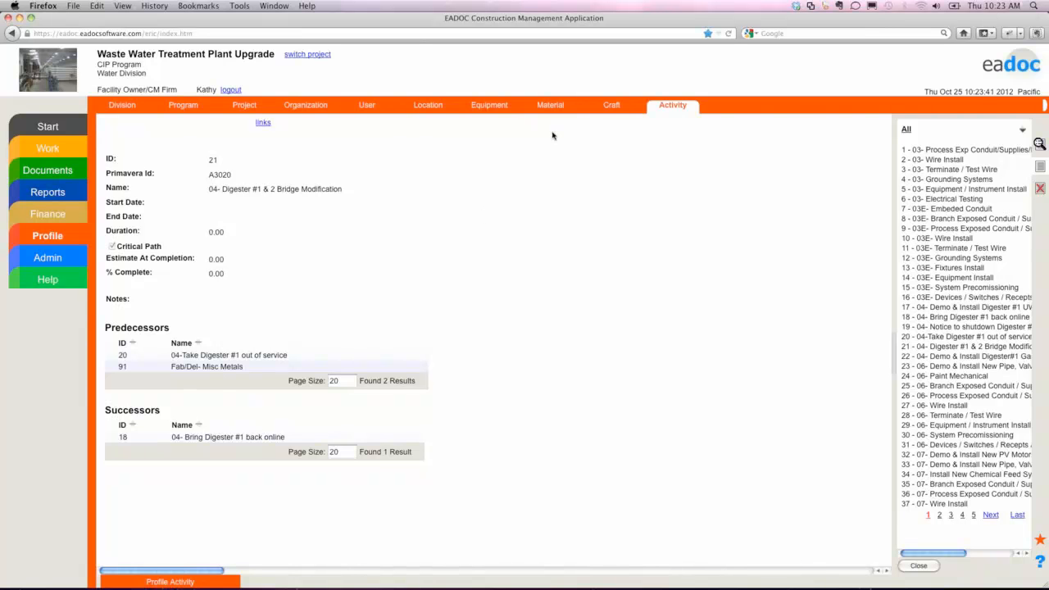
- Open the documents linked to the Backup Generator material and view concrete mix design Submittal 3300I-1.2
left_click(551, 107)
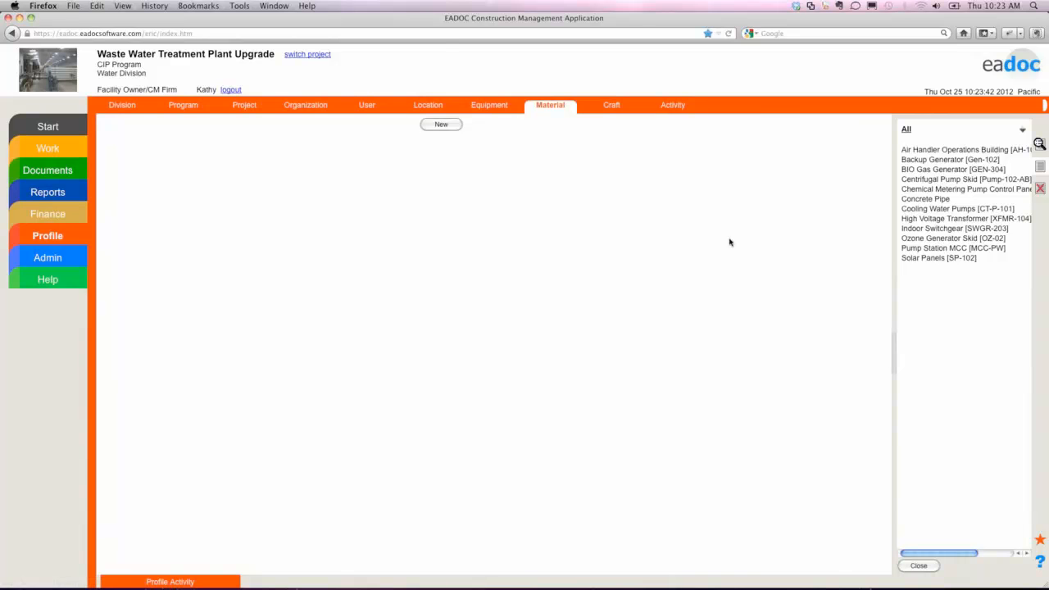
left_click(934, 162)
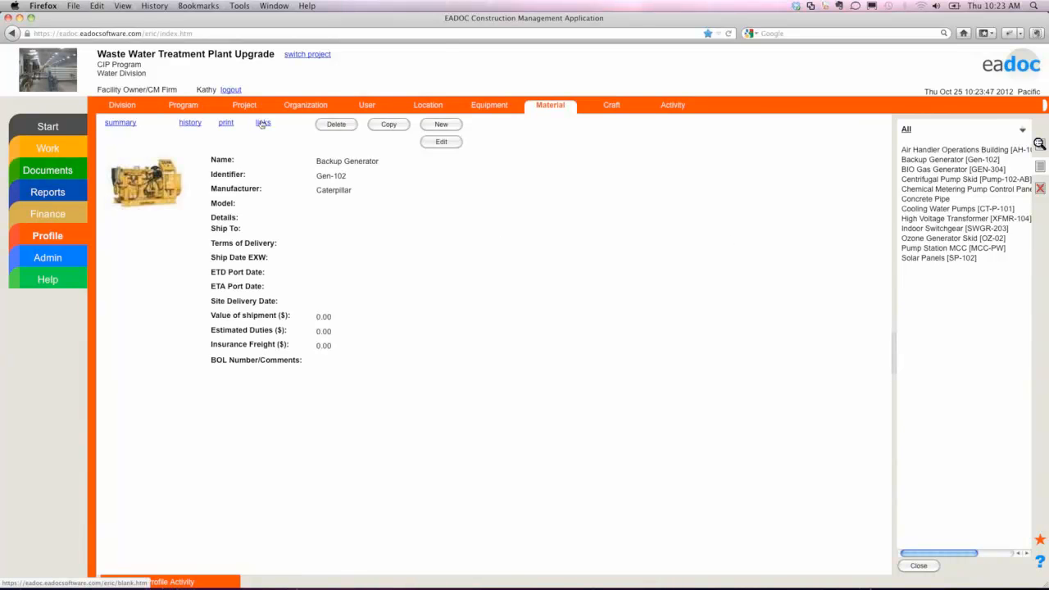
left_click(262, 123)
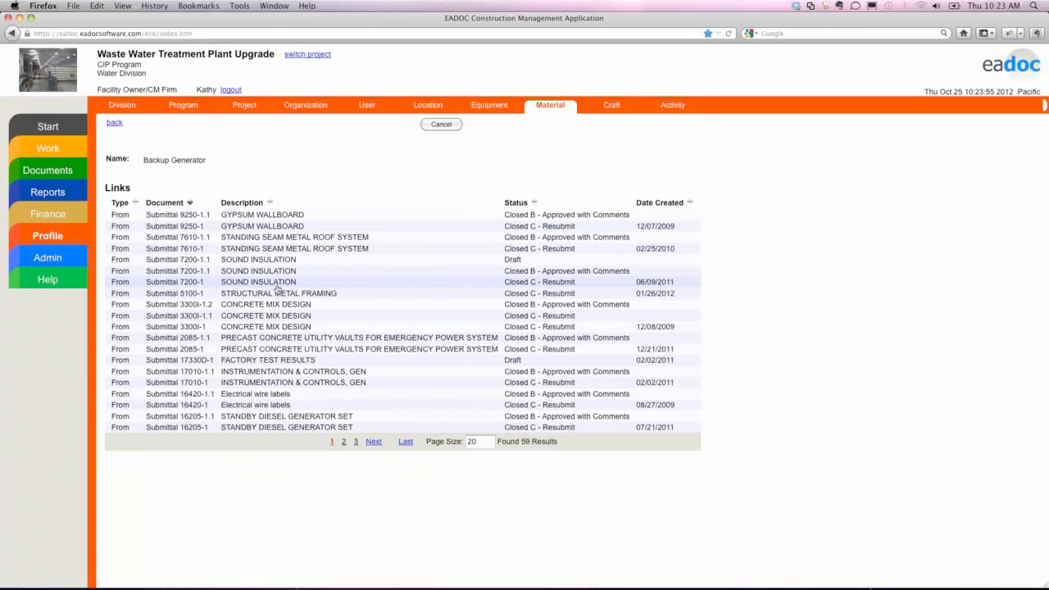
left_click(274, 305)
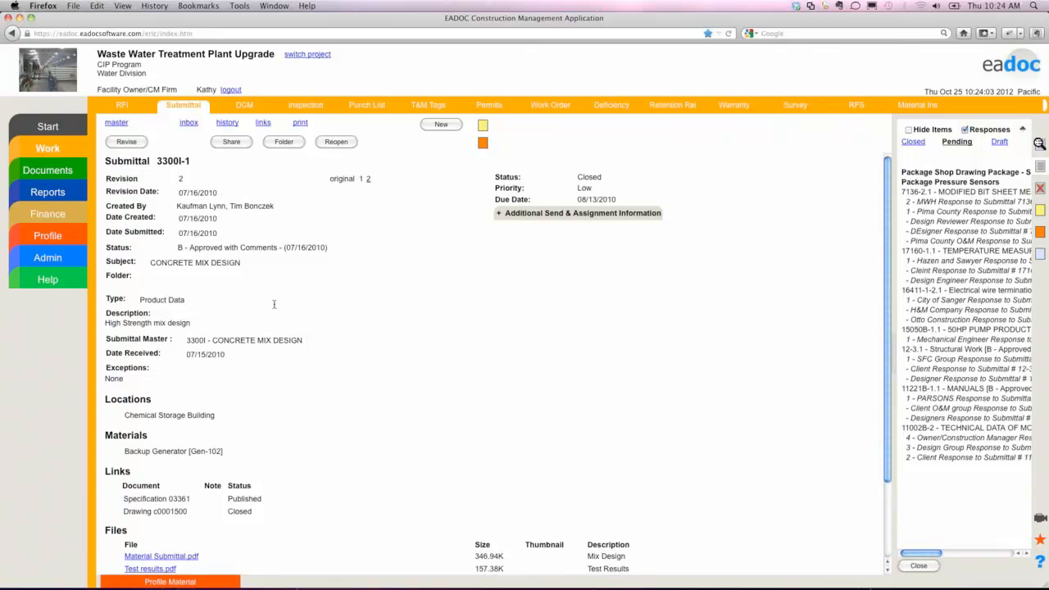
- Refresh the 4-degree relation diagram for Proposal Request # 8, open DCM # 4 from it, and view its history
left_click(72, 192)
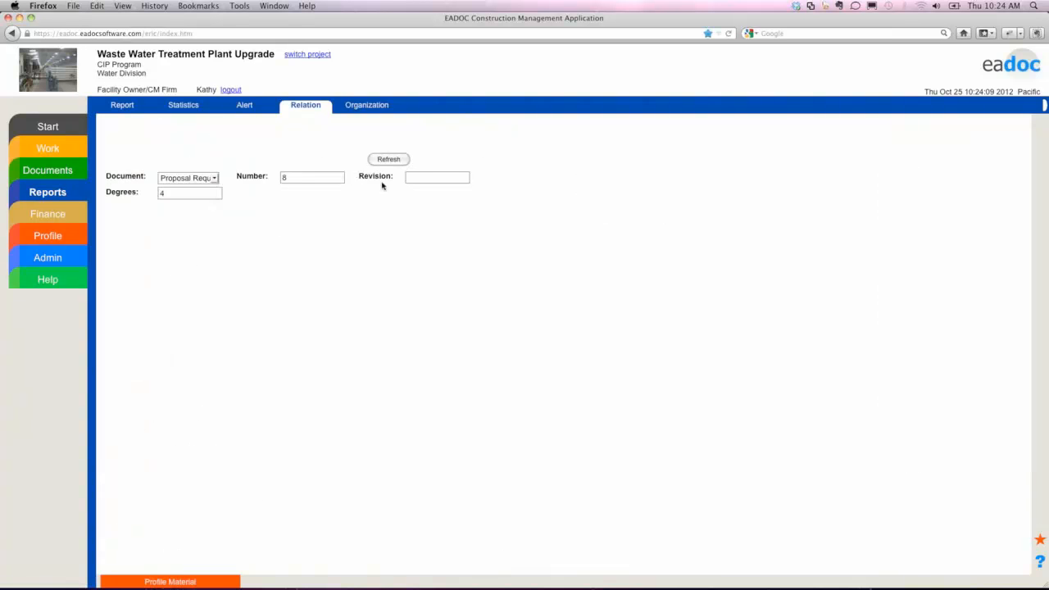
left_click(395, 159)
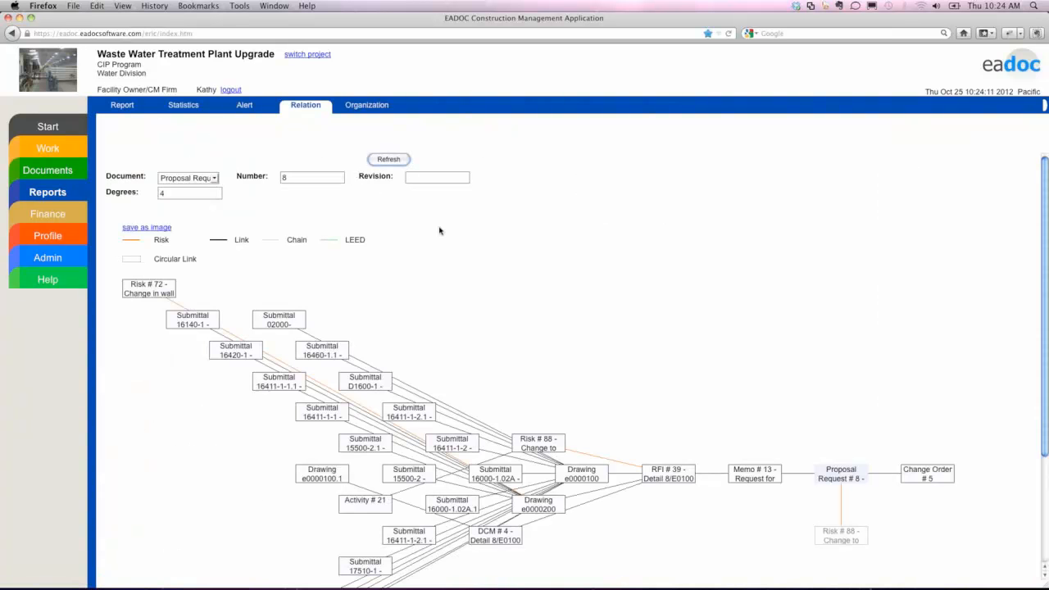
scroll(701, 319, "down", 3)
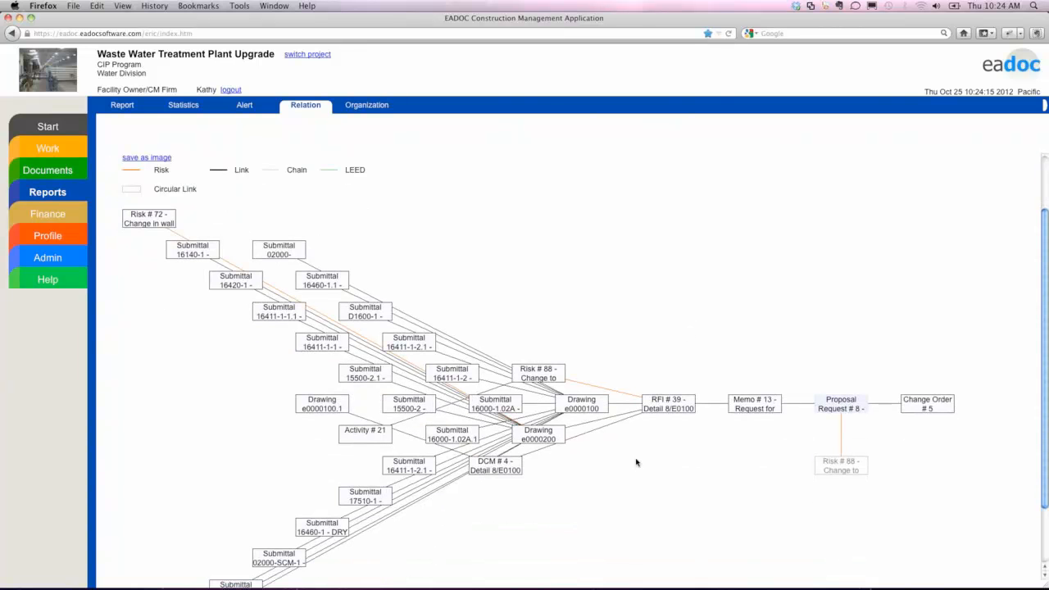
left_click(502, 466)
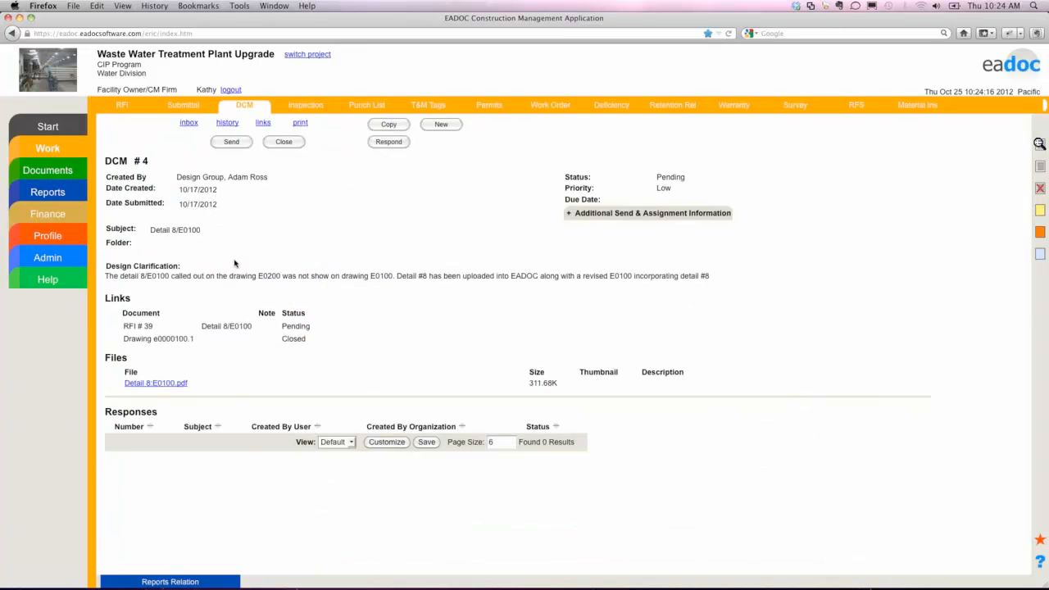
left_click(232, 124)
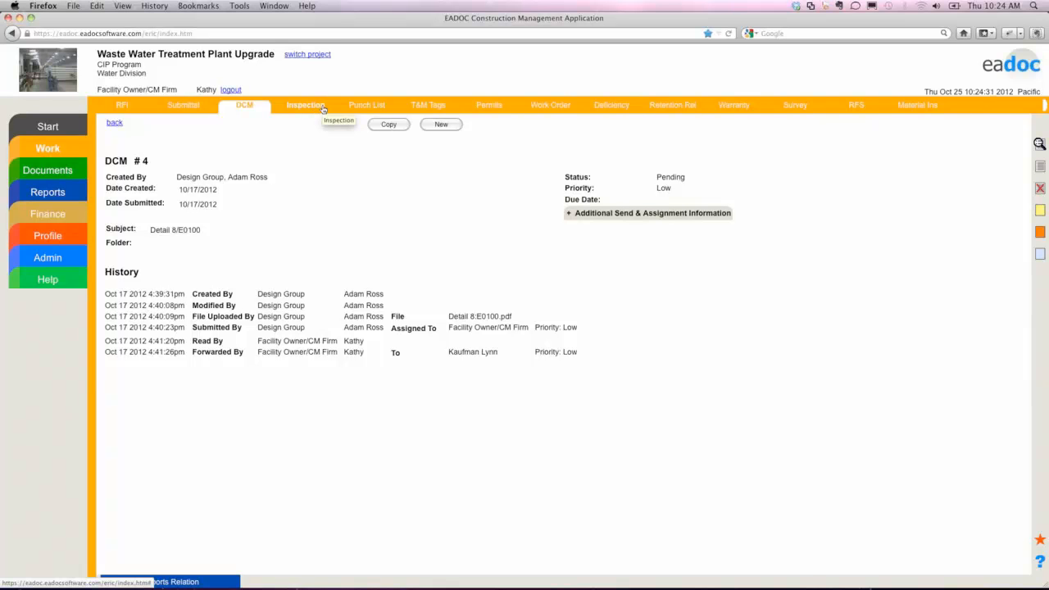
- Leave the DCM # 4 history and start a new submittal under master 13215A, SHOP DRAWINGS & PRODUCT DATA
left_click(115, 123)
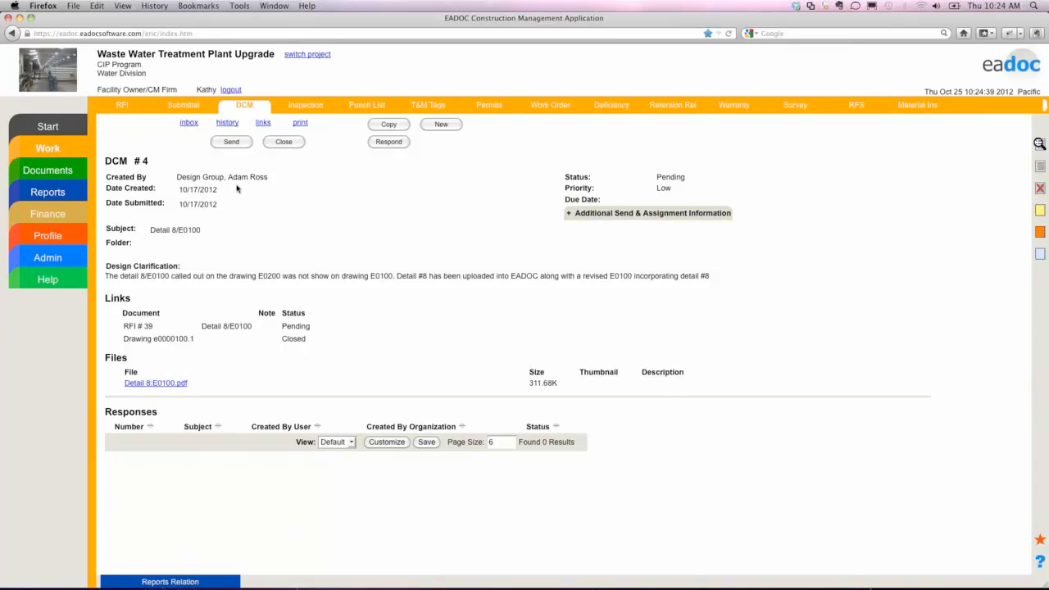
left_click(188, 107)
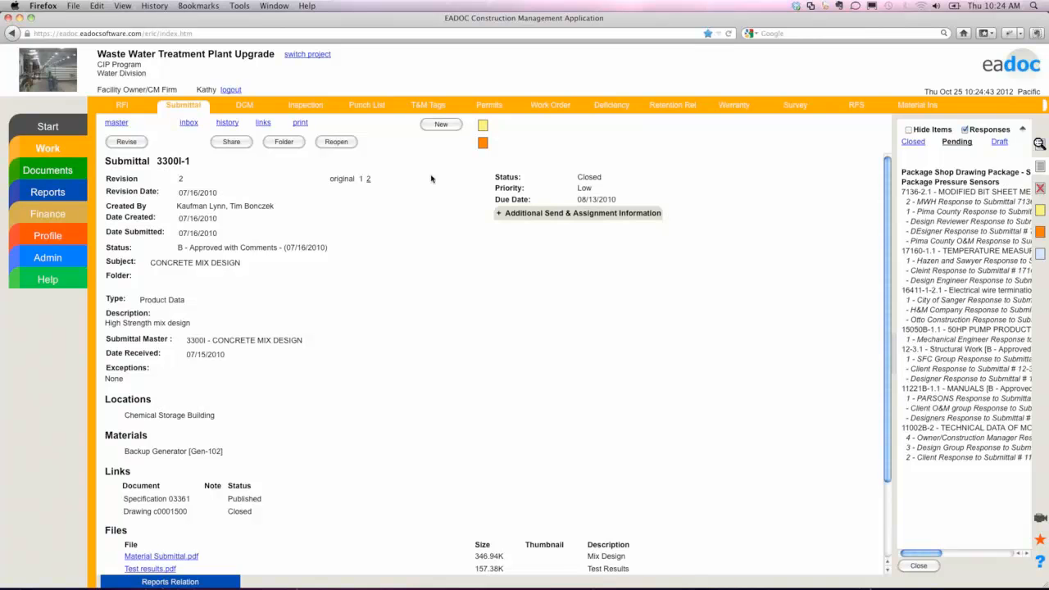
left_click(442, 126)
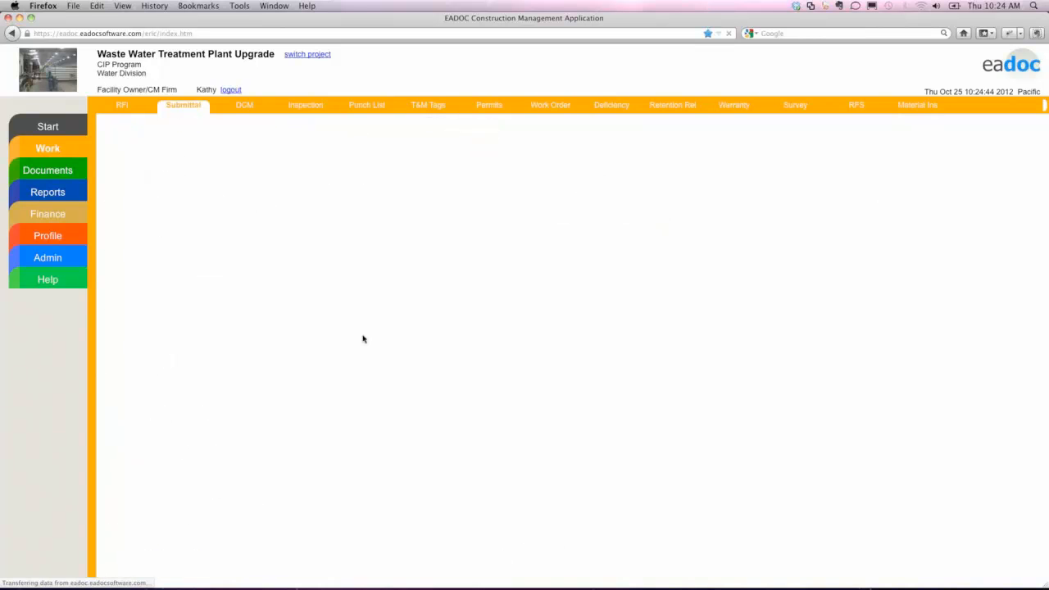
scroll(316, 426, "down", 20)
left_click(244, 380)
scroll(244, 385, "down", 4)
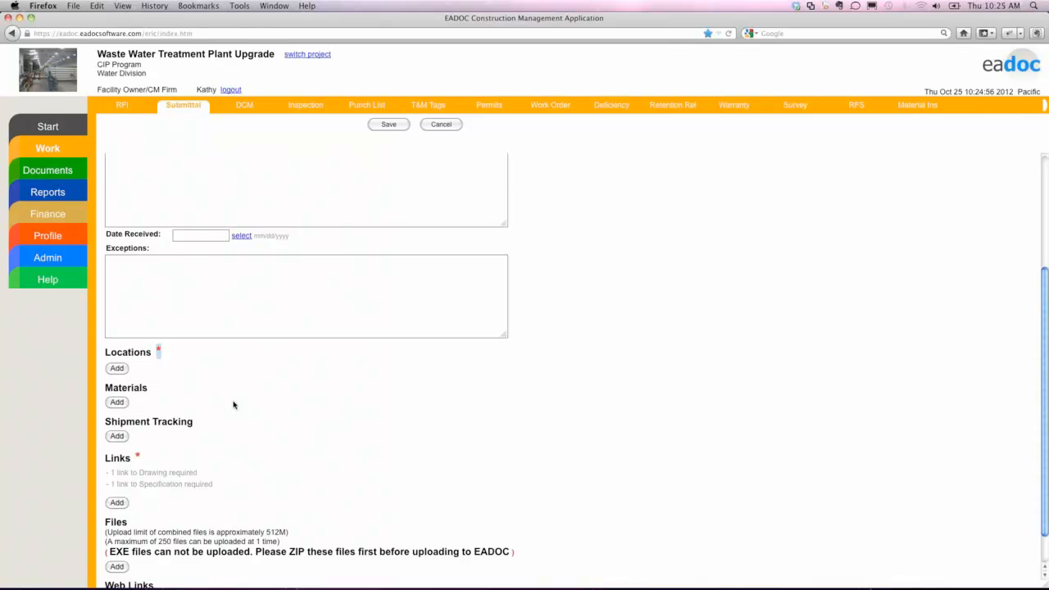
- Add a location to the new submittal and set it to Chemical Storage Building
left_click(116, 368)
left_click(175, 374)
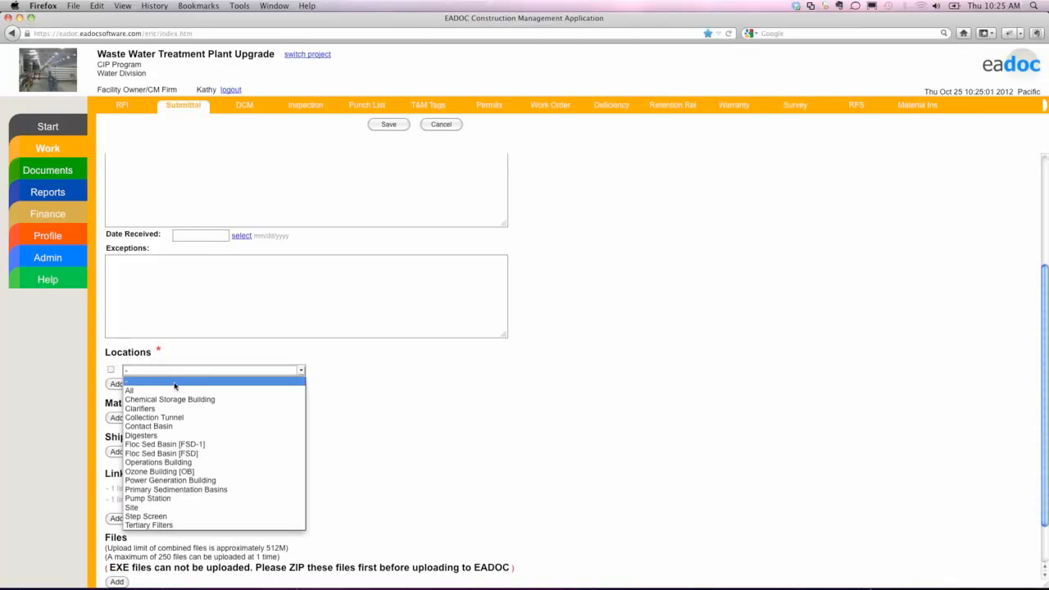
left_click(176, 391)
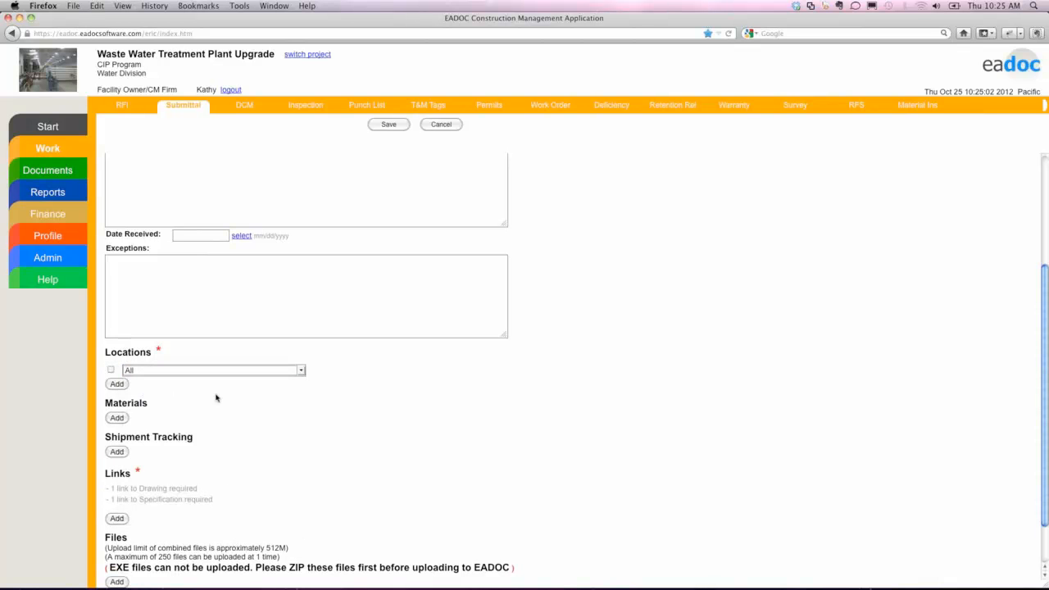
left_click(259, 371)
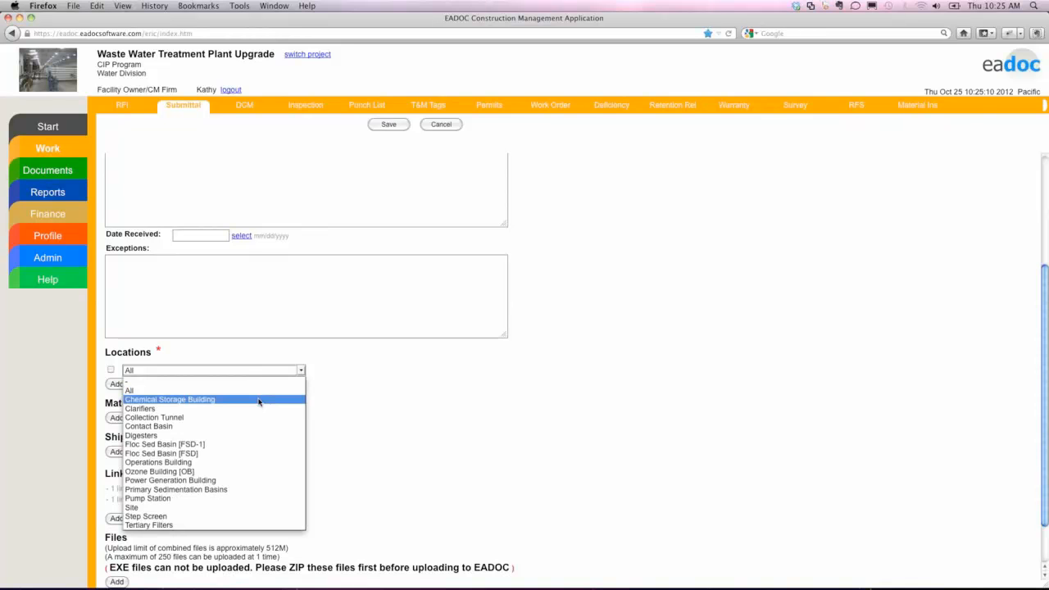
left_click(259, 402)
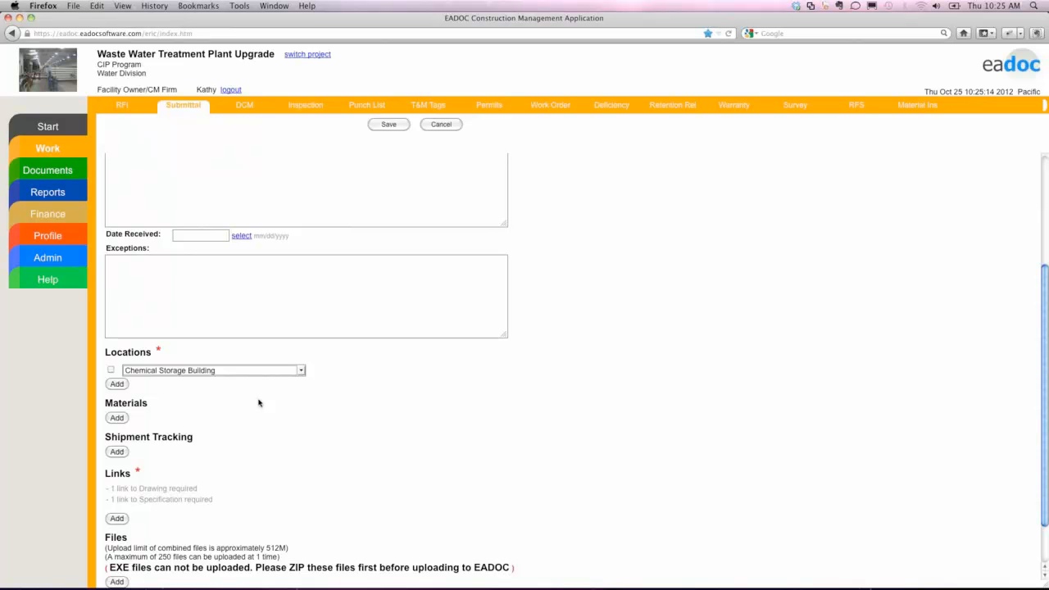
scroll(259, 403, "down", 2)
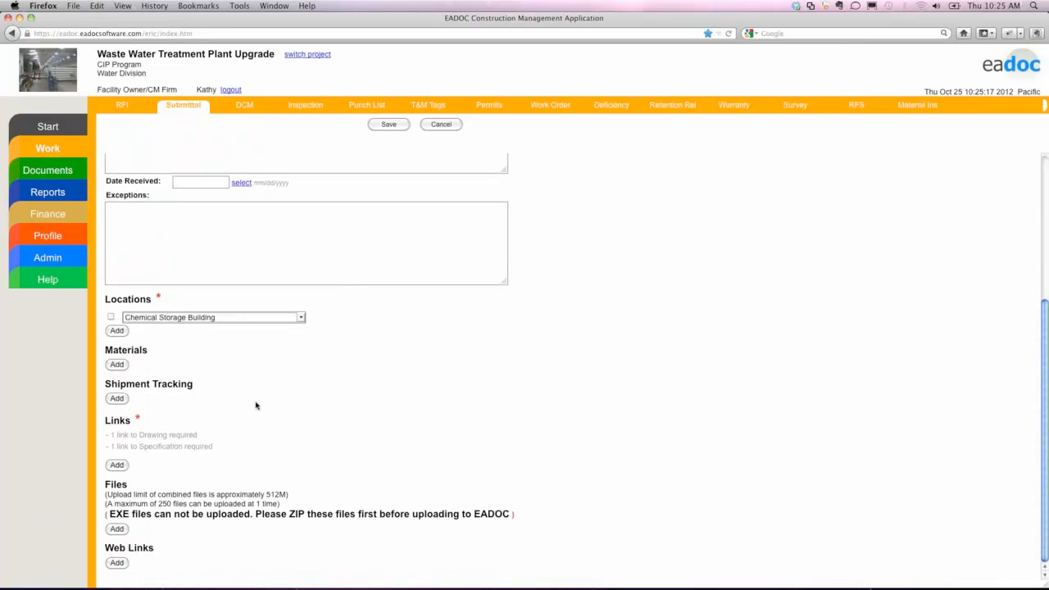
- Add two link rows to the submittal, one of type Drawing and one of type Specification
left_click(120, 466)
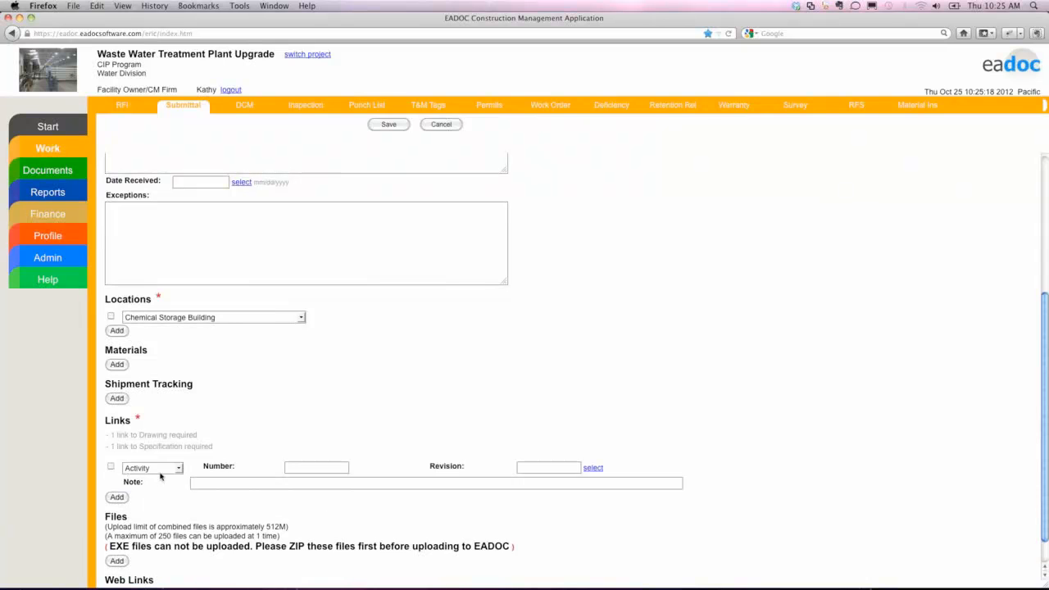
left_click(160, 469)
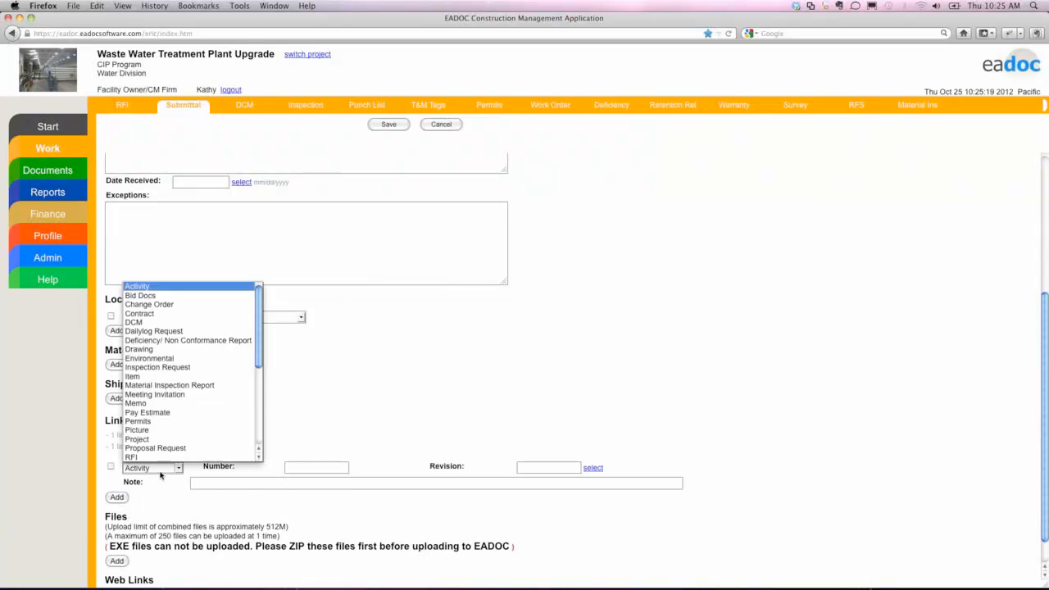
left_click(199, 350)
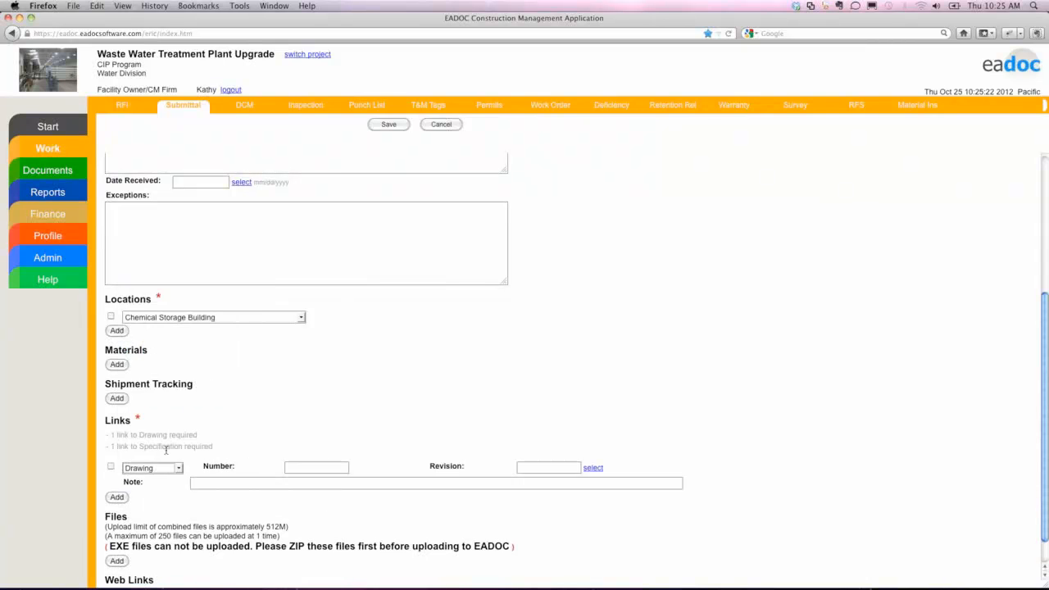
left_click(116, 496)
left_click(169, 501)
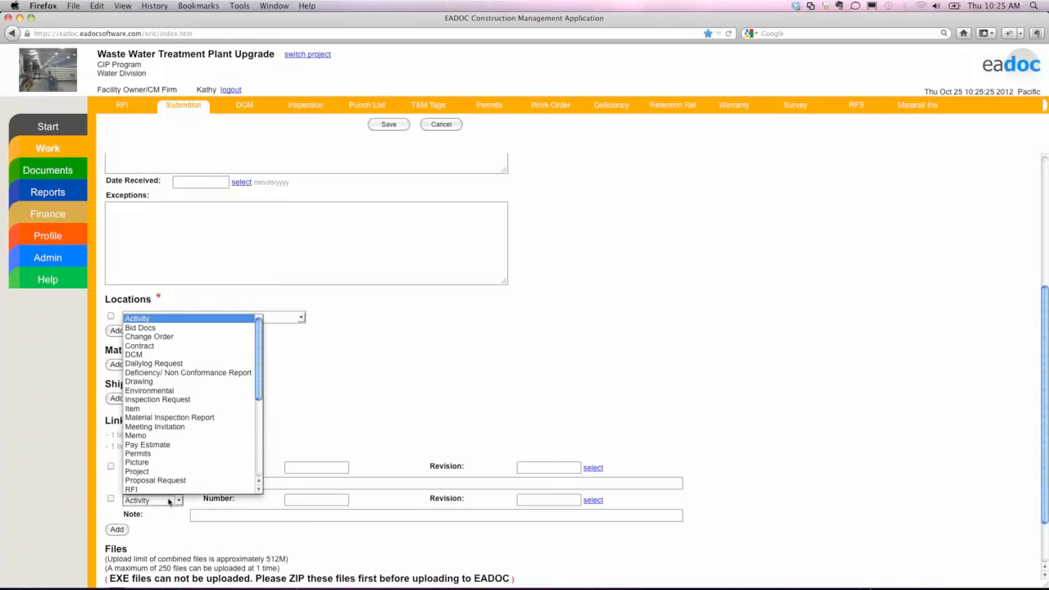
scroll(184, 463, "down", 3)
scroll(184, 463, "down", 3)
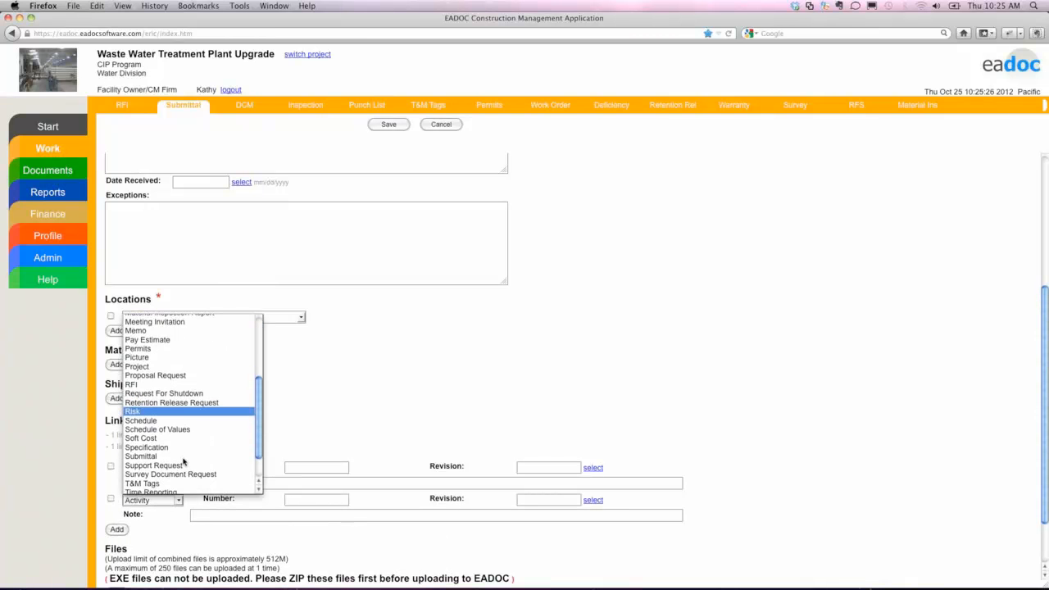
left_click(184, 459)
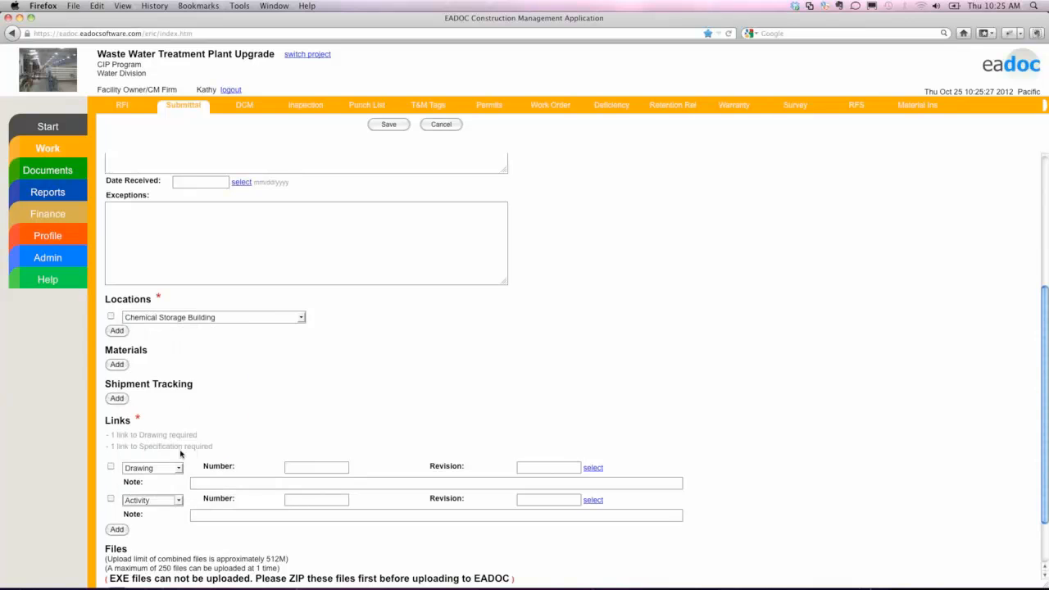
- Fill the Drawing link with c0001500 from the Civil Drawings folder
left_click(593, 468)
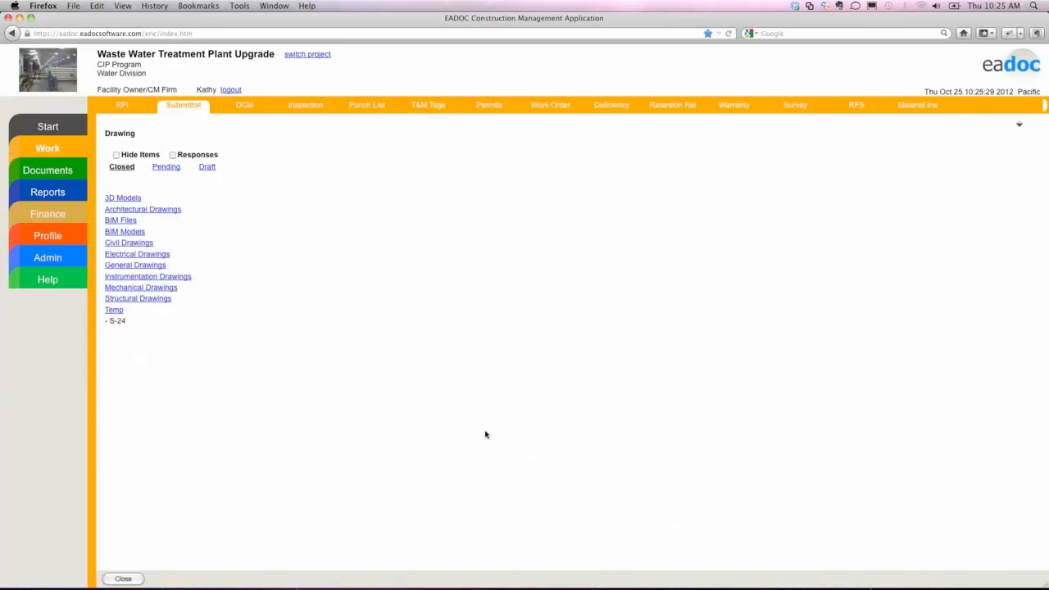
left_click(152, 265)
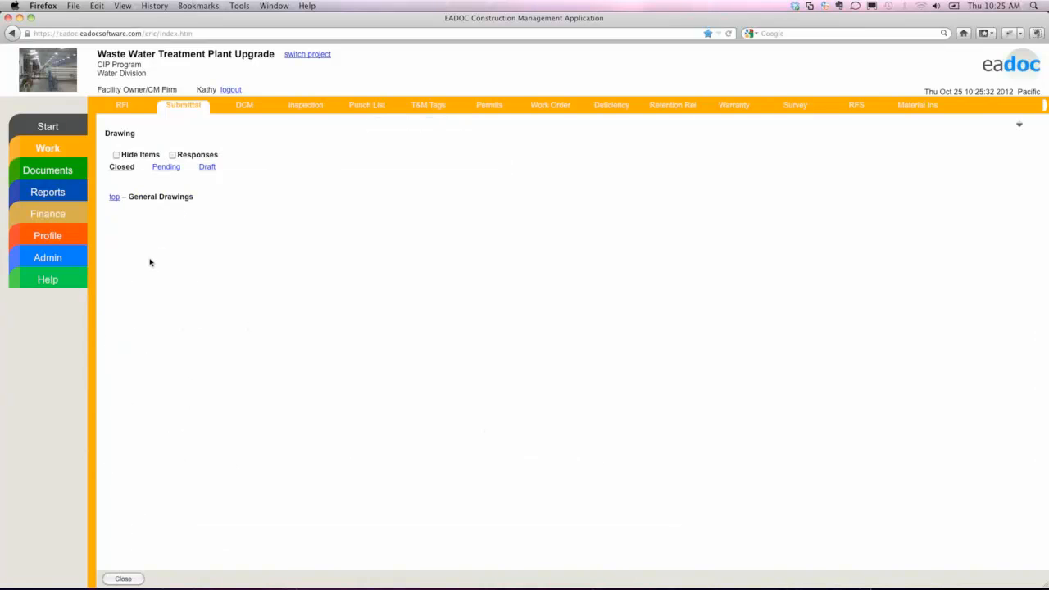
left_click(112, 199)
left_click(127, 244)
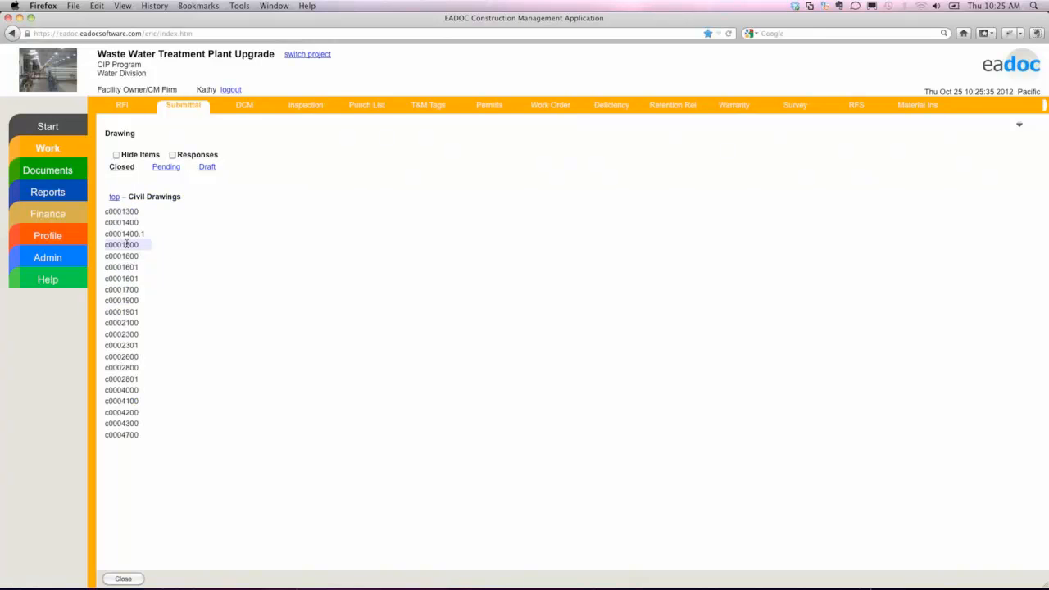
left_click(126, 244)
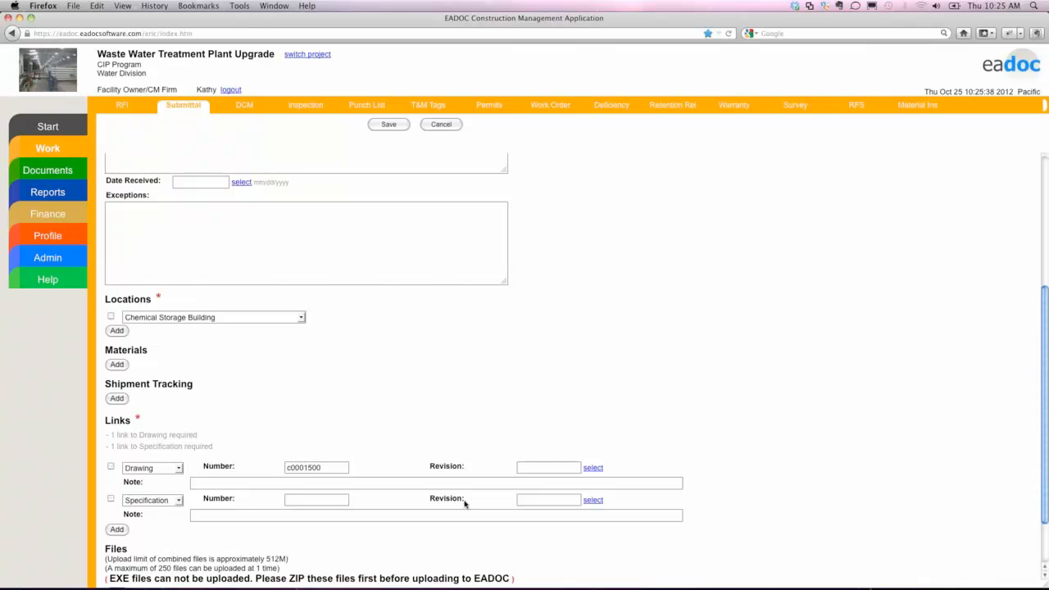
- Fill the Specification link with 15170FJ from Div 15 Mechanical and save the submittal
left_click(594, 500)
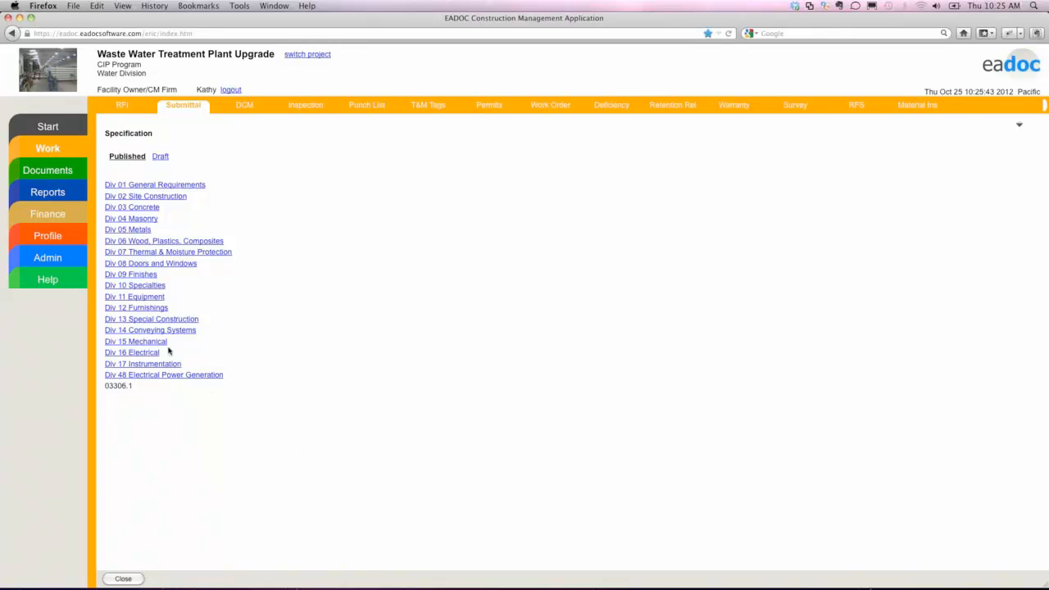
left_click(146, 343)
left_click(125, 244)
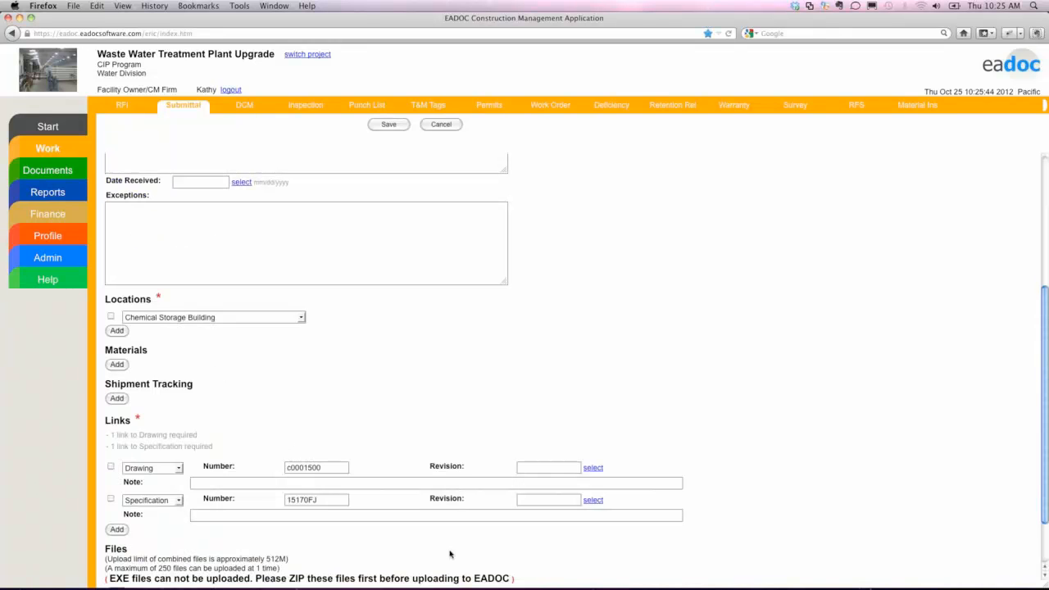
left_click(389, 124)
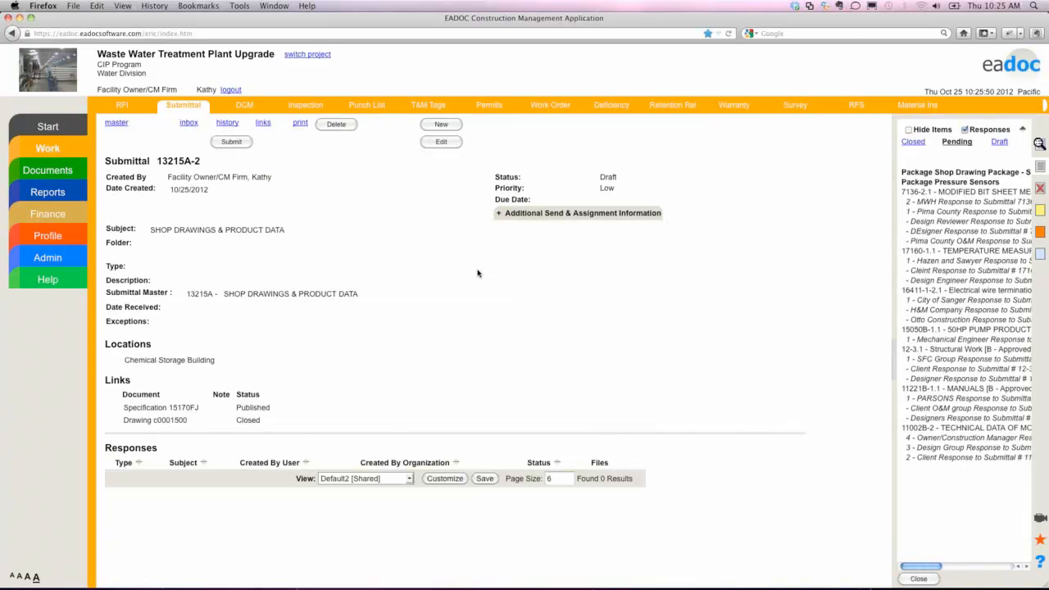
- Edit the draft submittal to delete its Chemical Storage Building location, save it, and highlight the warnings text
left_click(441, 141)
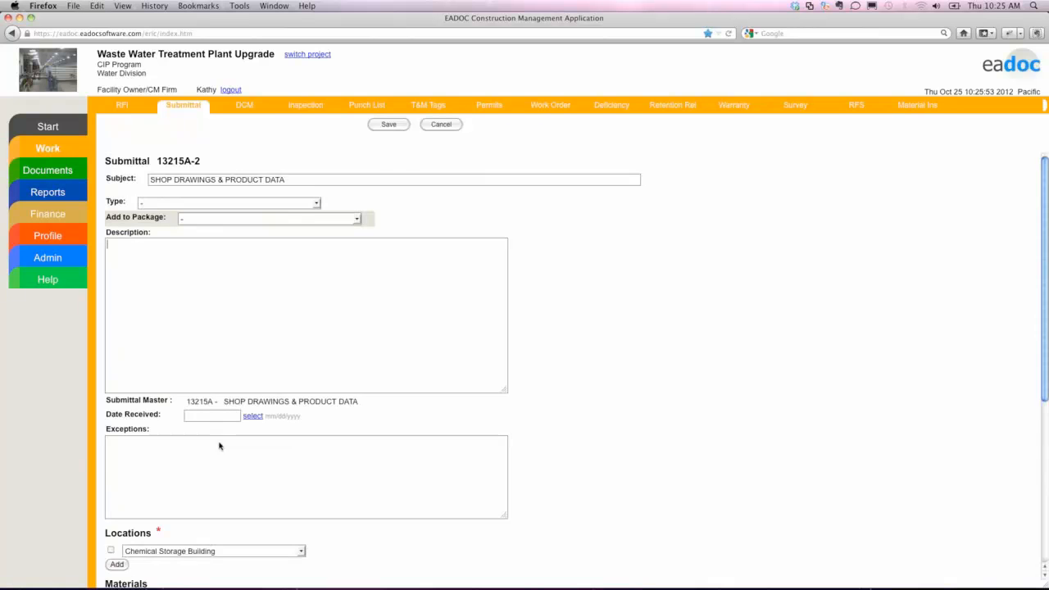
scroll(218, 467, "down", 2)
left_click(215, 507)
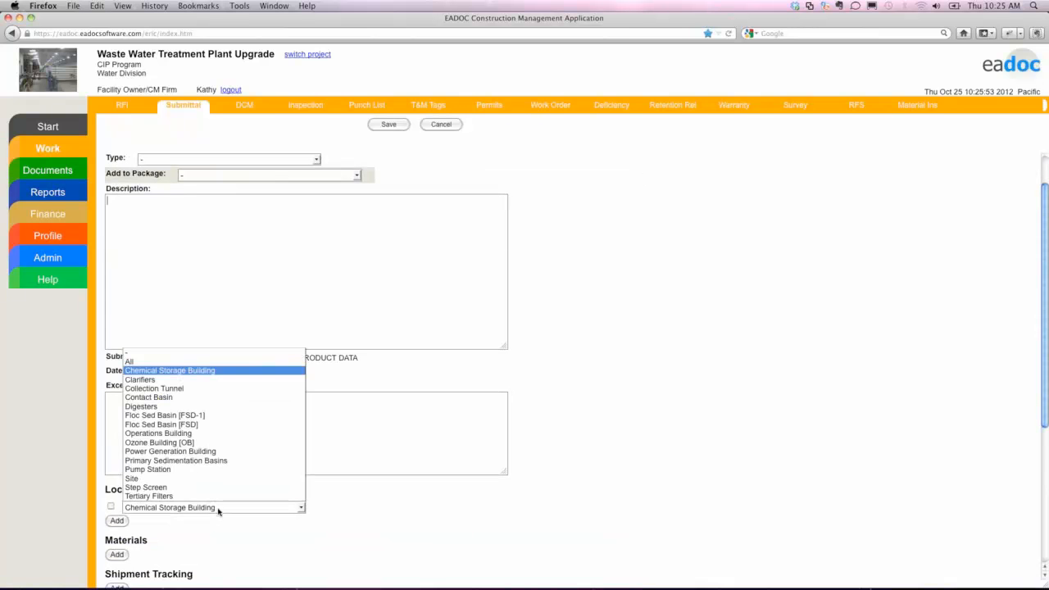
left_click(210, 351)
left_click(111, 506)
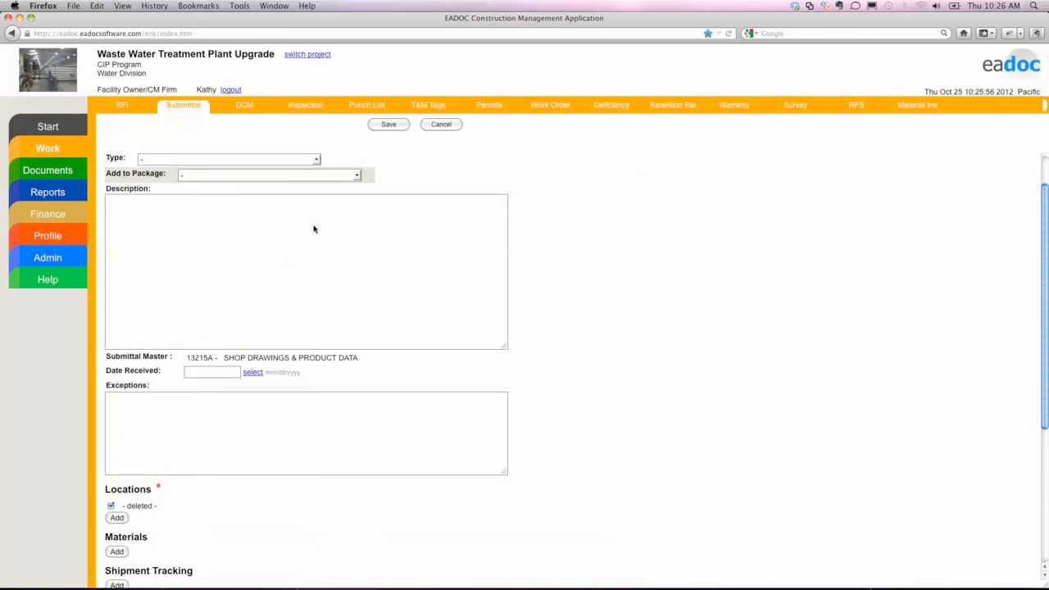
left_click(389, 124)
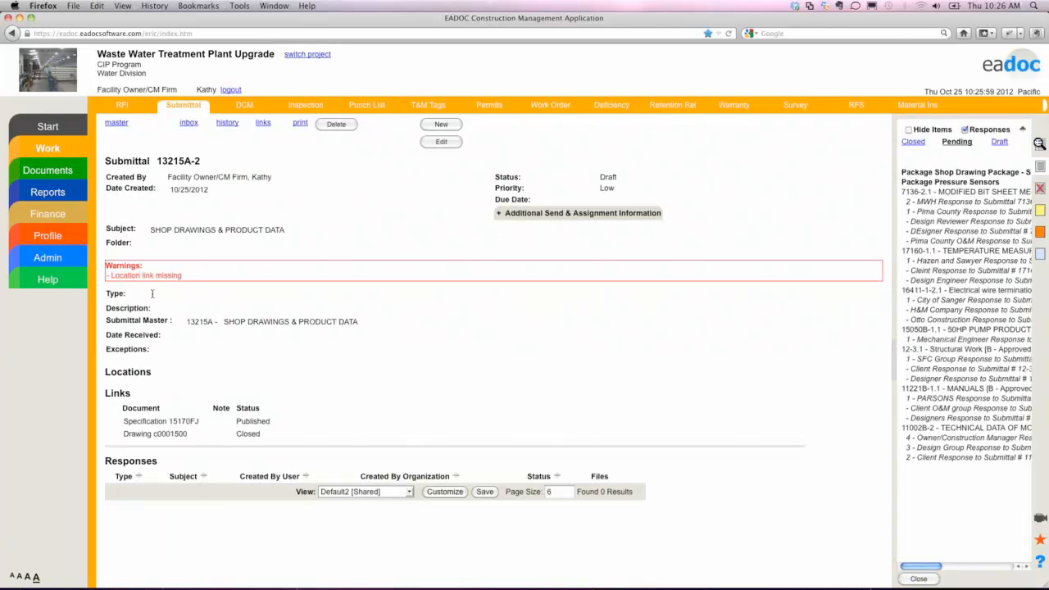
left_click_drag(181, 277, 105, 261)
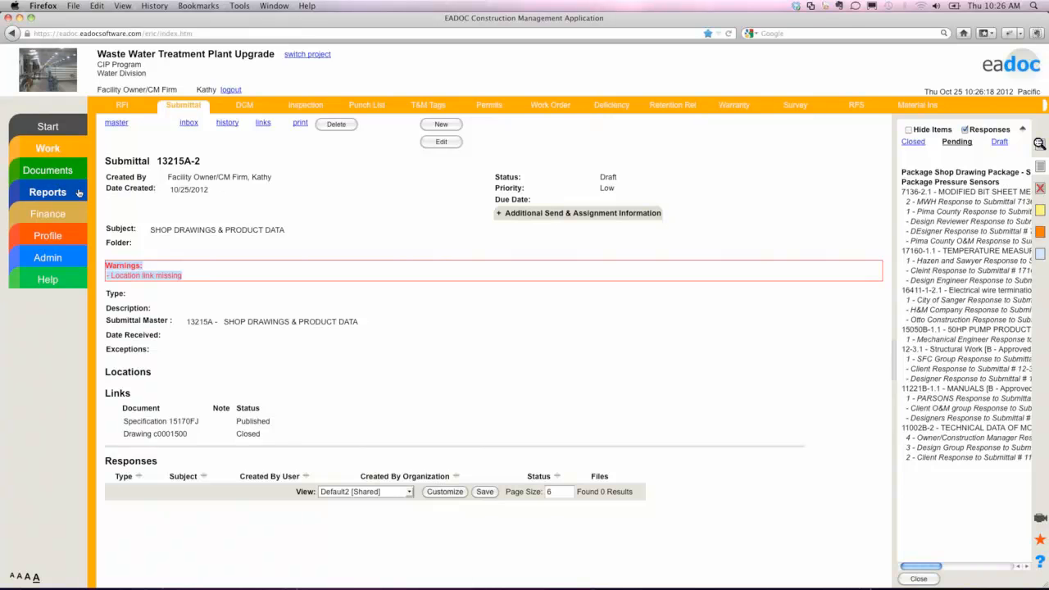
- Refresh the relation diagram for Proposal Request # 8, examine its document chain, and return to Risk # 88 in Finance
left_click(47, 192)
left_click(393, 162)
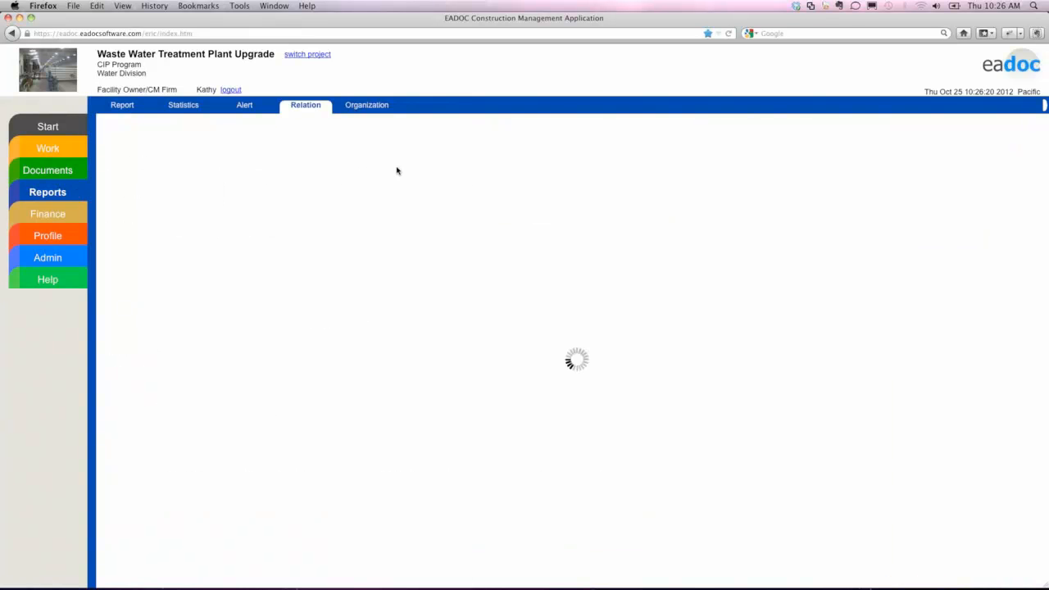
scroll(543, 422, "down", 2)
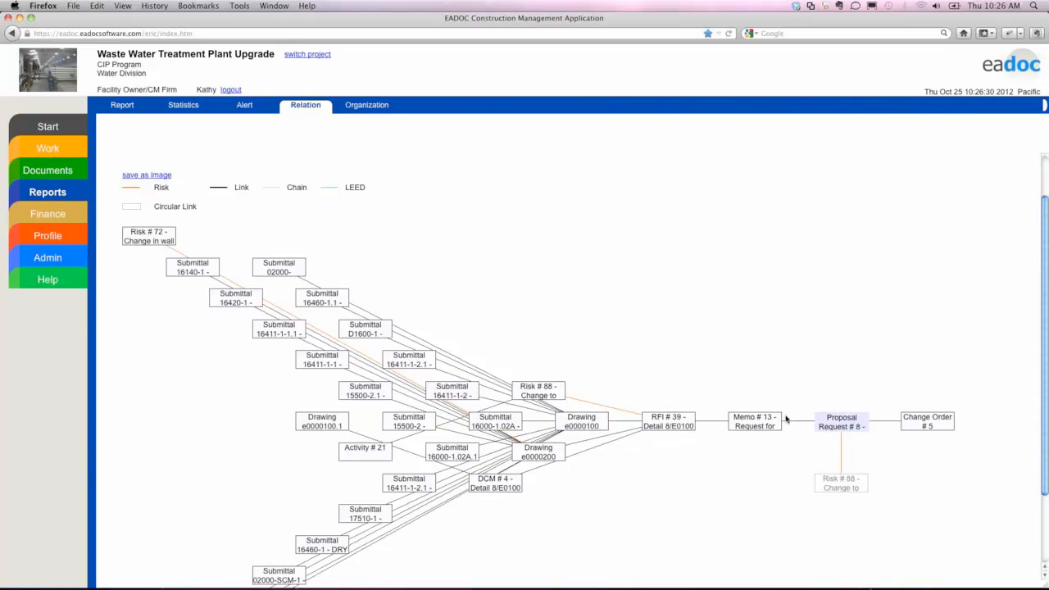
left_click(80, 213)
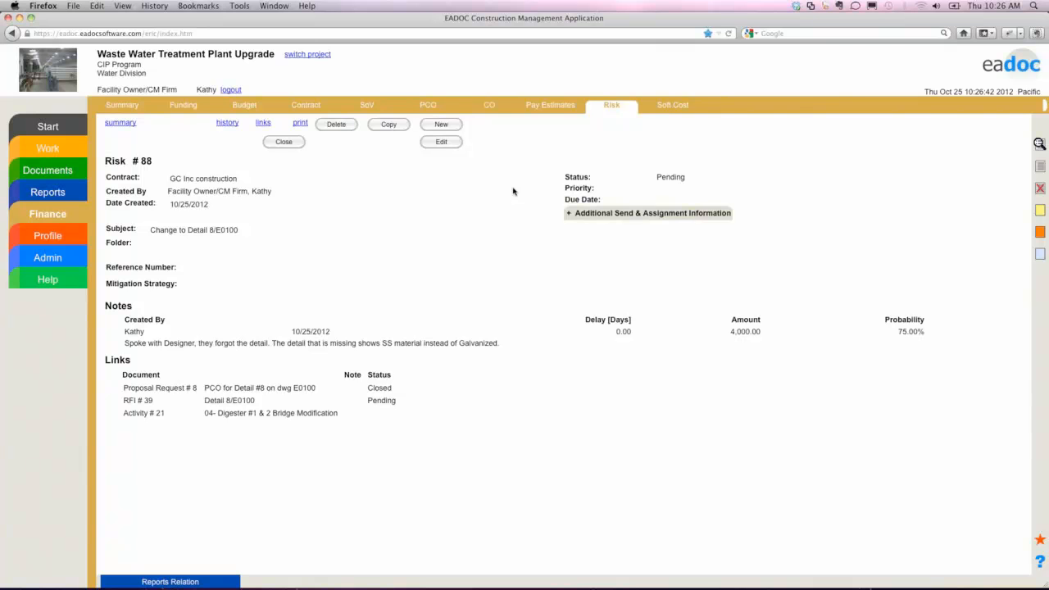
- Regenerate the 4-degree relation diagram for Proposal Request # 8 and examine the chain from the drawings to Change Order # 5
left_click(47, 192)
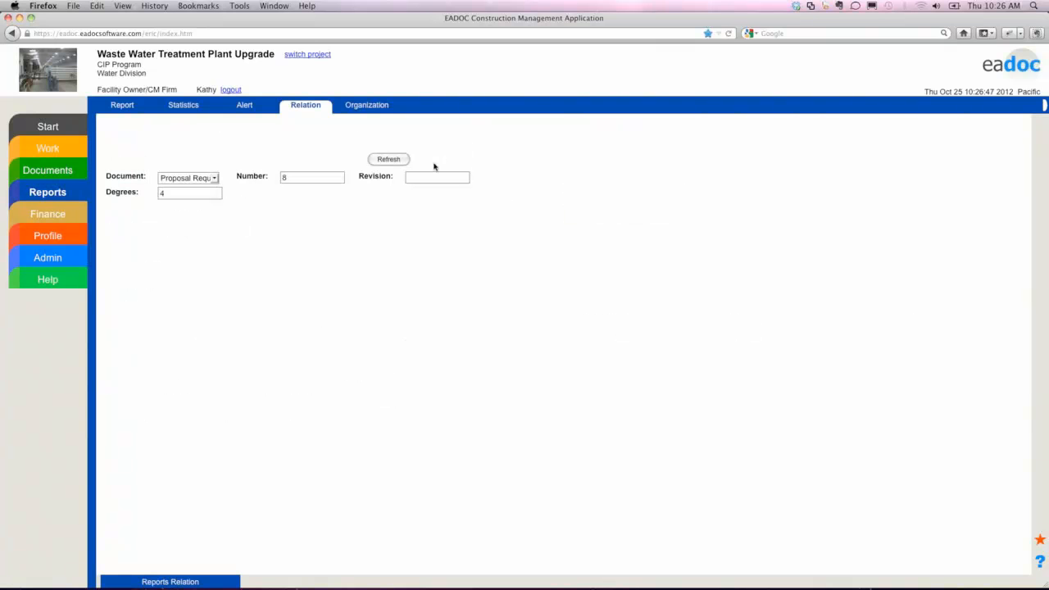
left_click(377, 163)
scroll(651, 402, "down", 3)
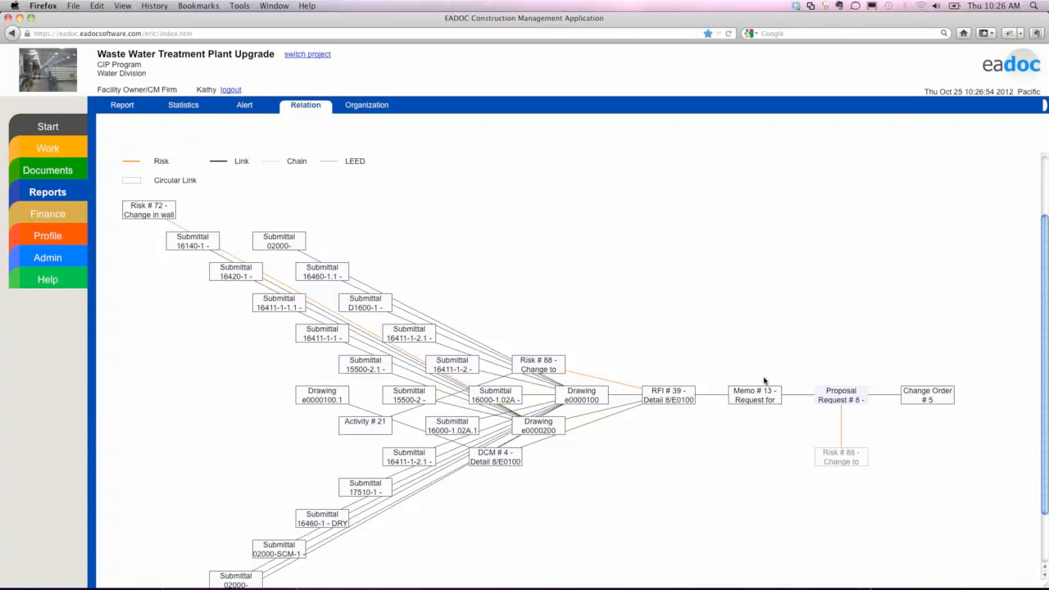
scroll(793, 421, "down", 1)
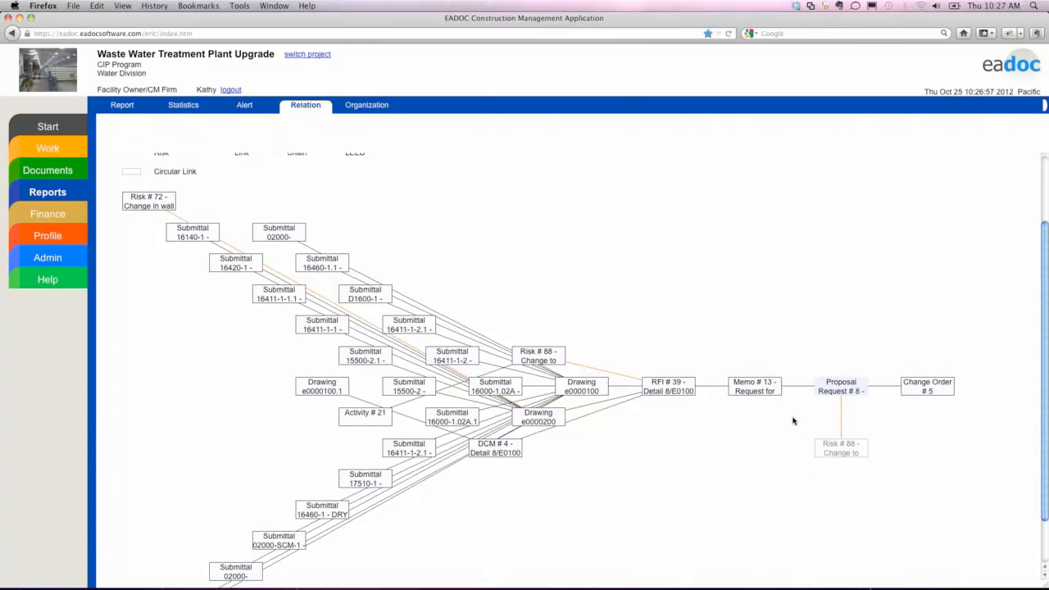